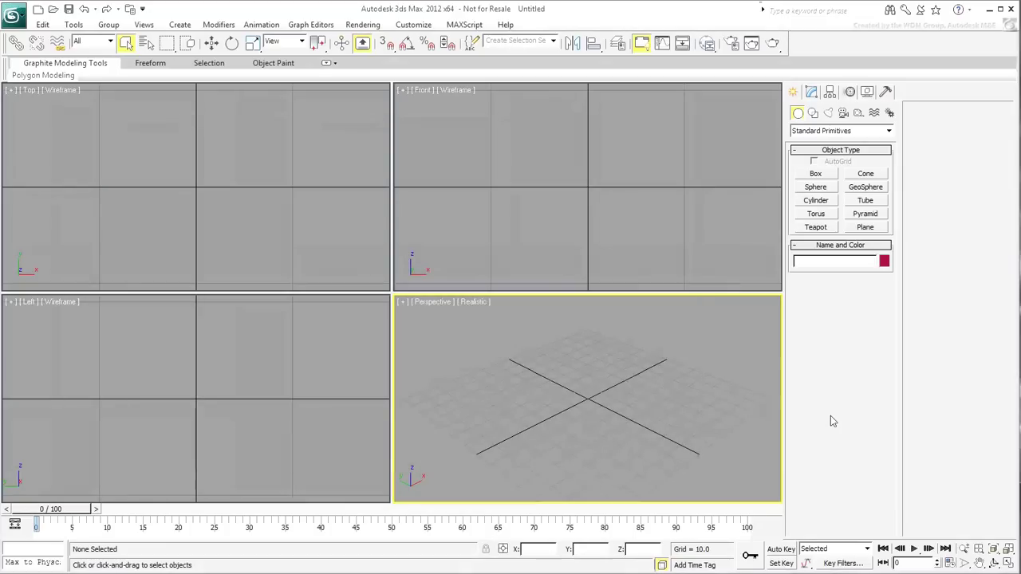
Create a text shape reading 'FROM THE DIRECTOR OF' in the Front viewport
{"action": "left_click", "coordinate": [812, 113]}
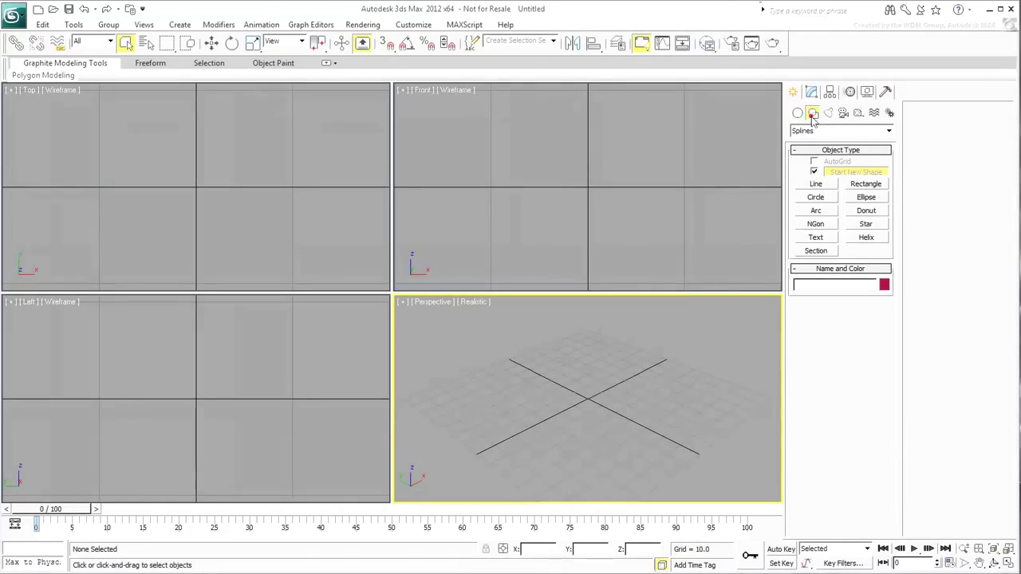
{"action": "left_click", "coordinate": [815, 238]}
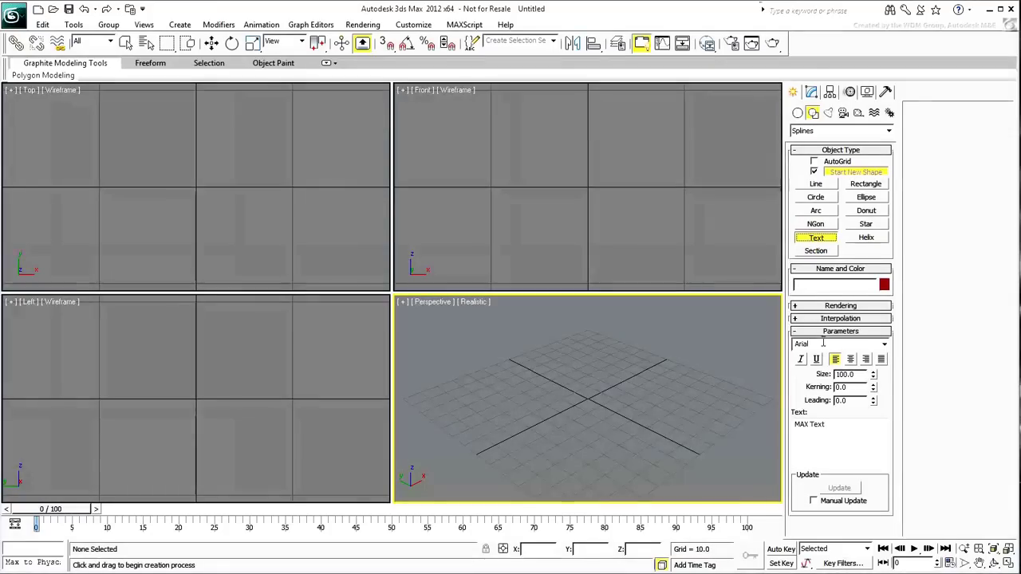
{"action": "left_click_drag", "start_coordinate": [854, 430], "coordinate": [763, 416]}
{"action": "type", "text": "FROM T"}
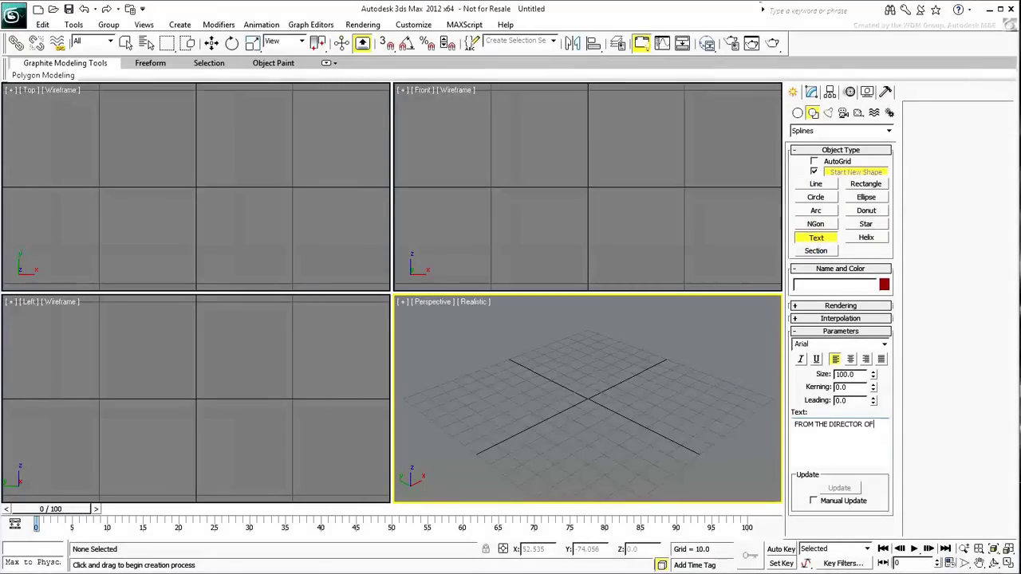
{"action": "type", "text": "HE DIRECTOR OF"}
{"action": "left_click", "coordinate": [587, 143]}
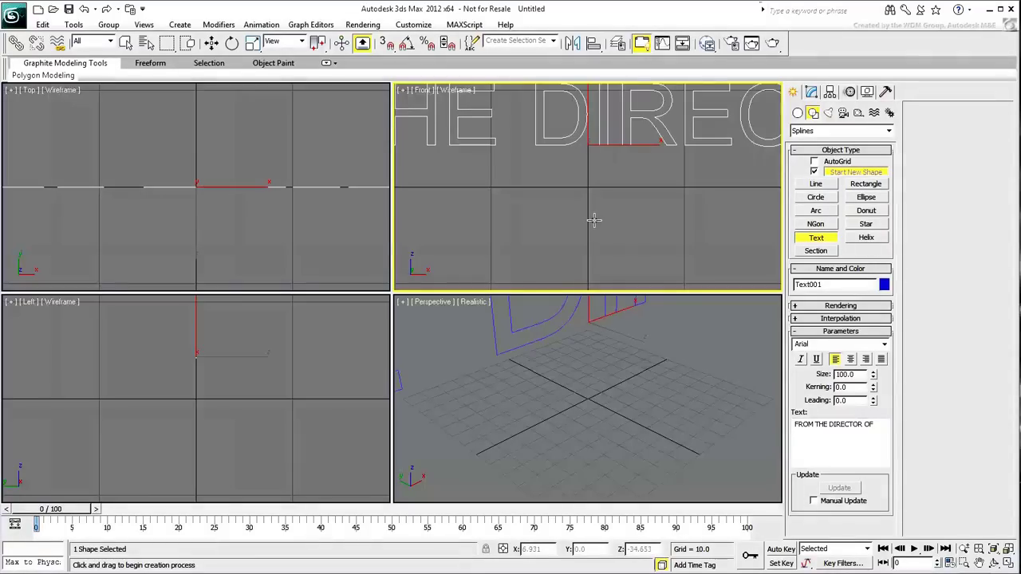
Change the text's font to Arial Narrow
{"action": "key", "text": "z"}
{"action": "scroll", "coordinate": [604, 395], "scroll_direction": "down", "scroll_amount": 3}
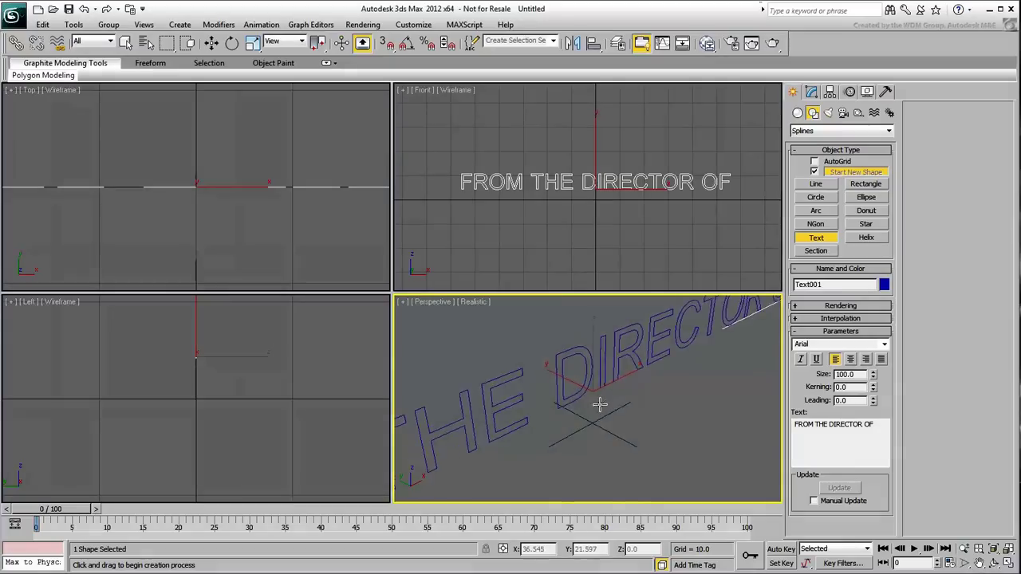
{"action": "scroll", "coordinate": [633, 392], "scroll_direction": "down", "scroll_amount": 2}
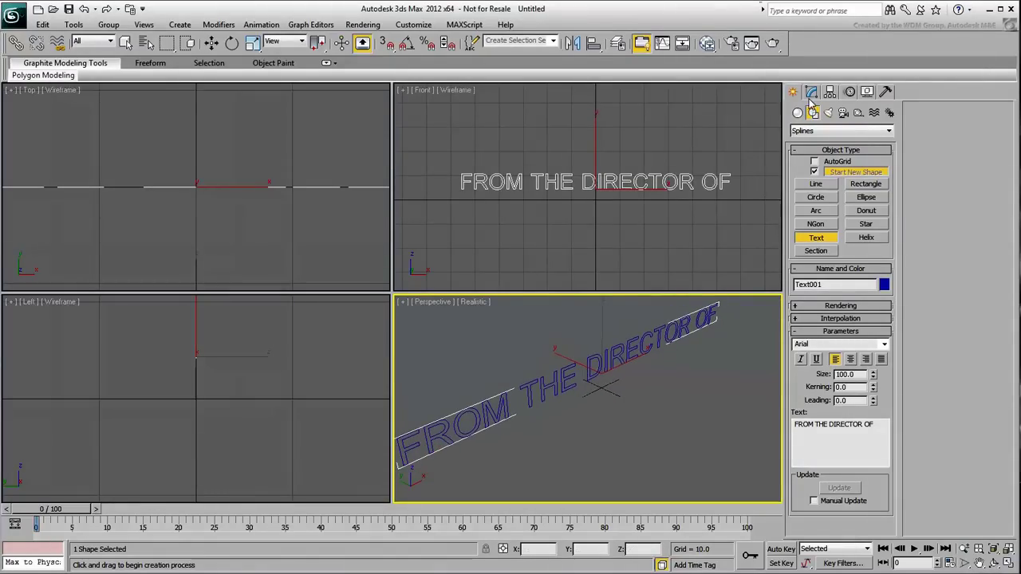
{"action": "left_click", "coordinate": [811, 91]}
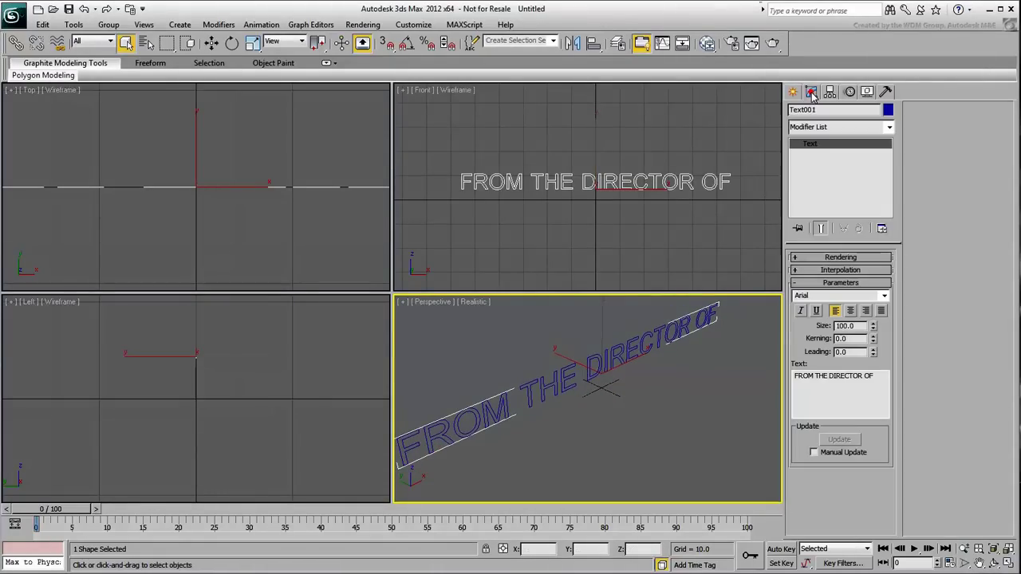
{"action": "left_click", "coordinate": [883, 297]}
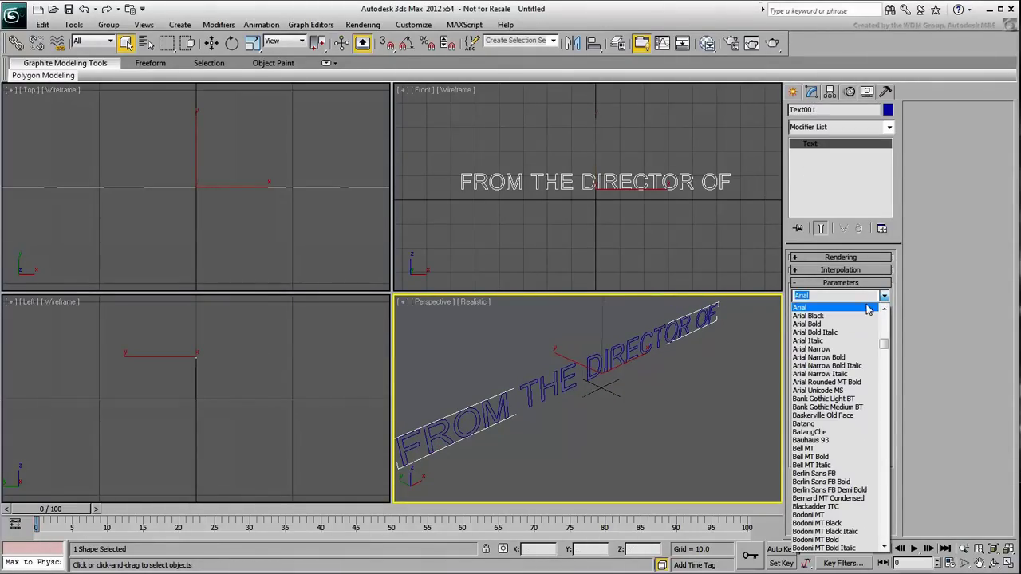
{"action": "left_click", "coordinate": [815, 348]}
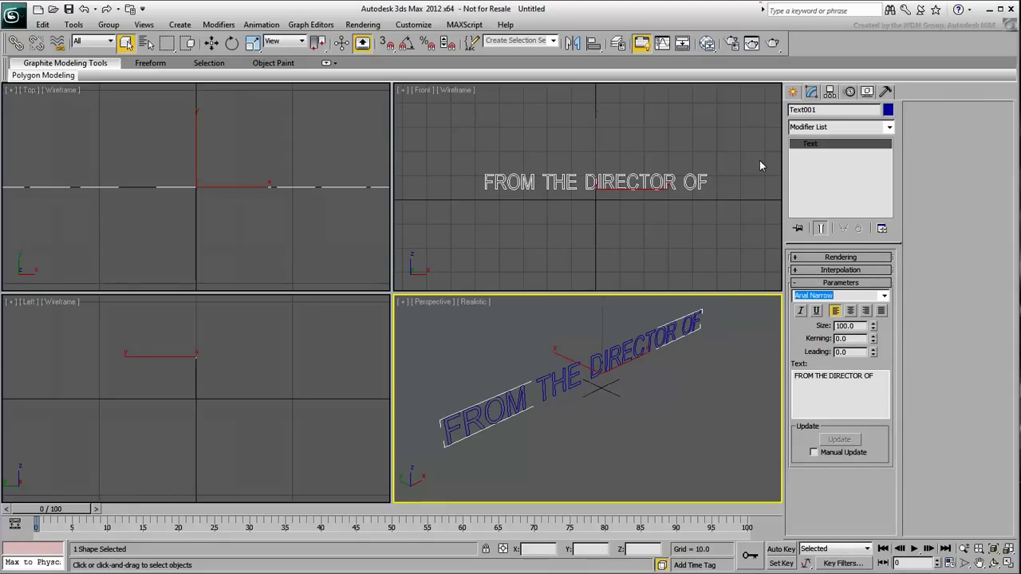
{"action": "left_click", "coordinate": [792, 92]}
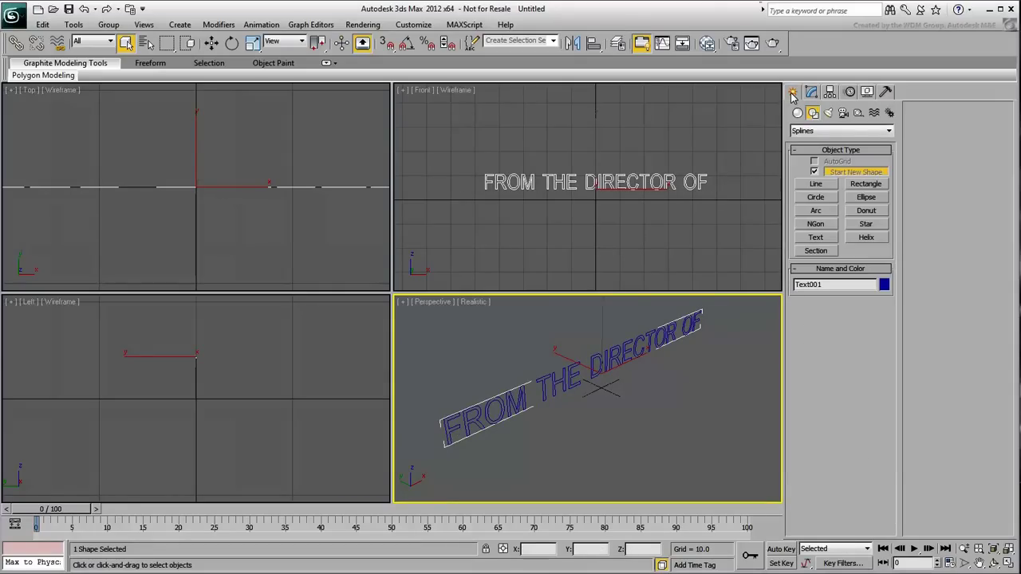
Add a 'QUAKE' text shape below the first line and set its size to 160
{"action": "left_click", "coordinate": [815, 237]}
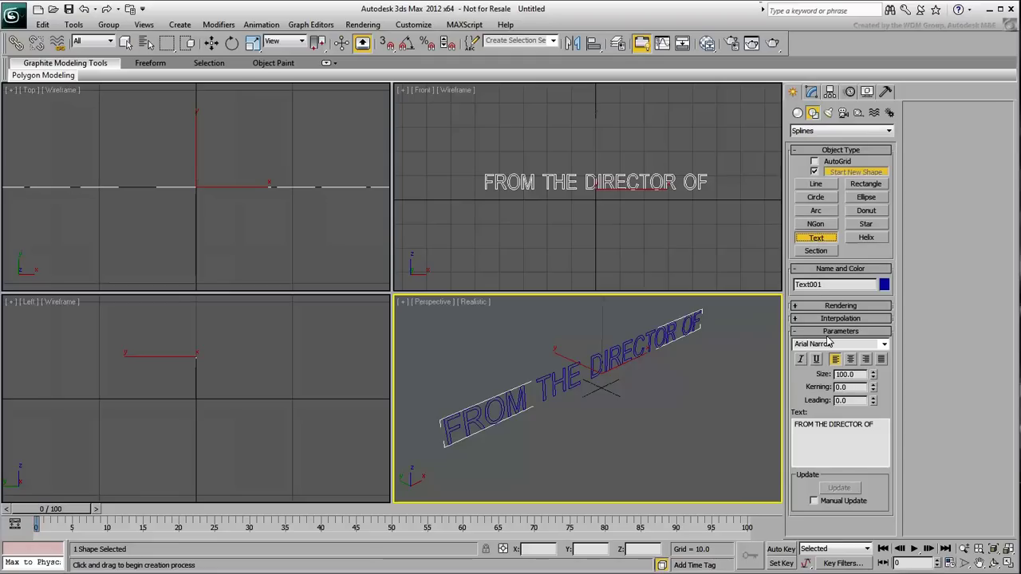
{"action": "left_click", "coordinate": [882, 429]}
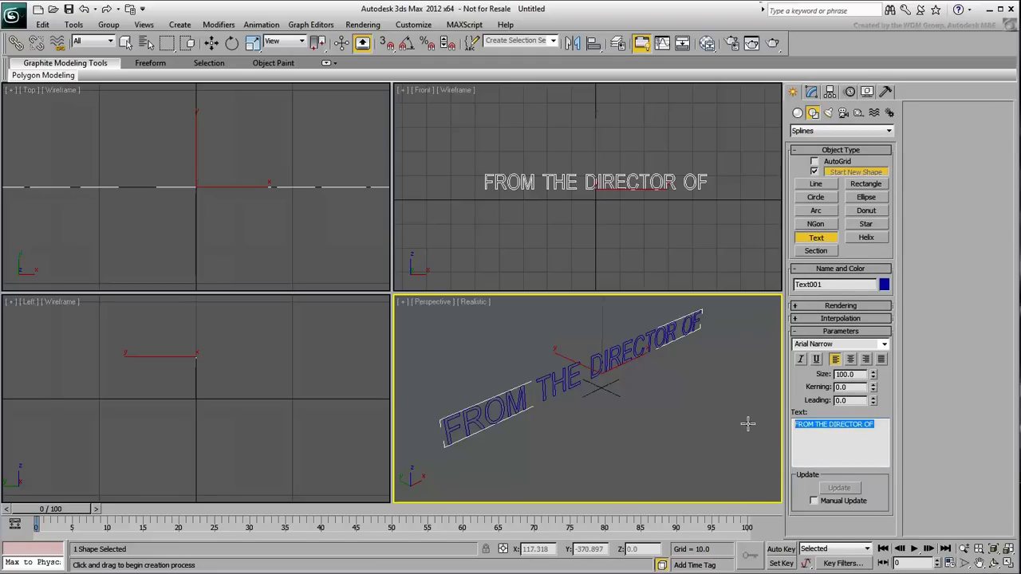
{"action": "type", "text": "QUAKE"}
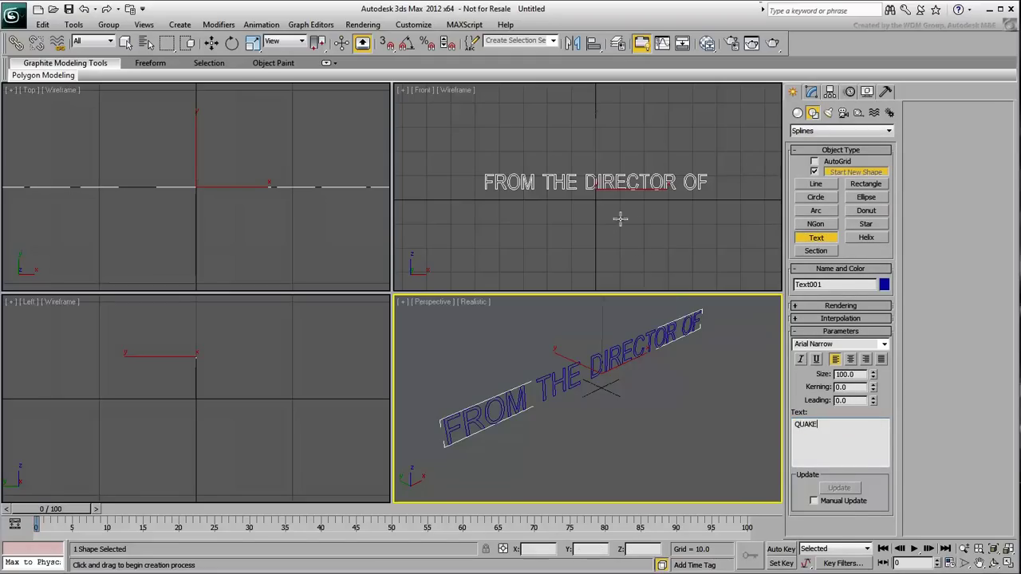
{"action": "left_click", "coordinate": [596, 226]}
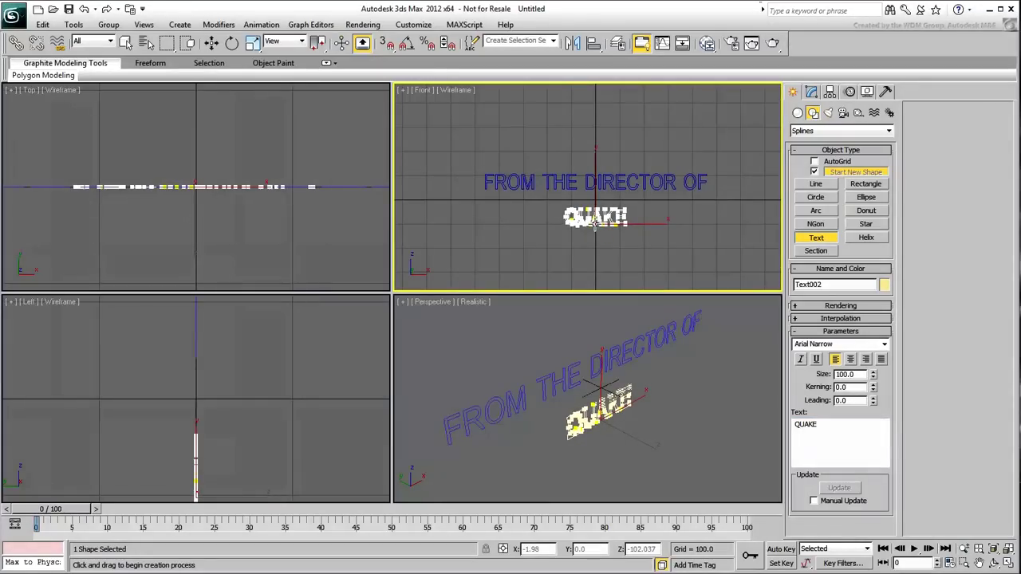
{"action": "double_click", "coordinate": [844, 374]}
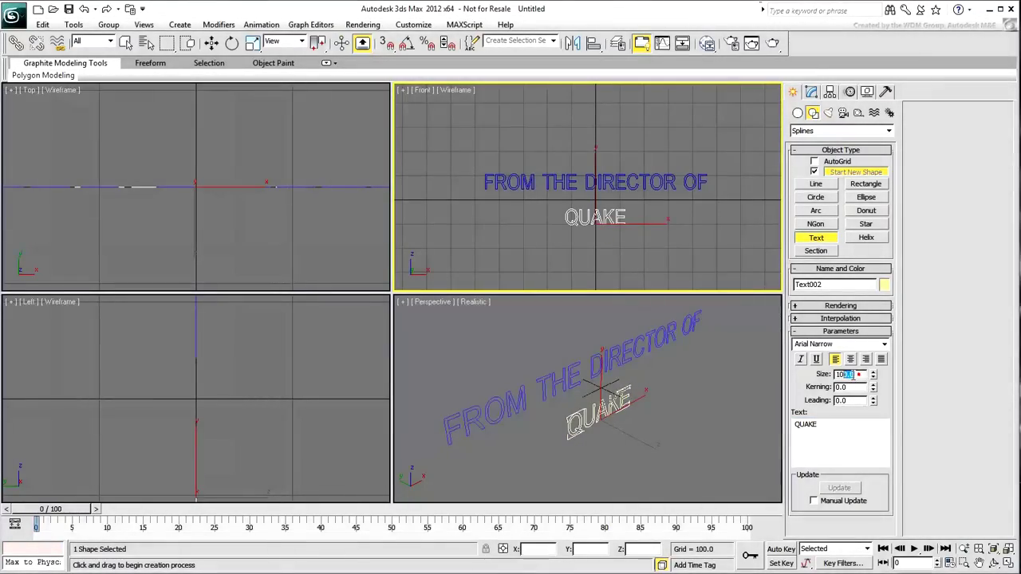
{"action": "type", "text": "160"}
{"action": "key", "text": "Return"}
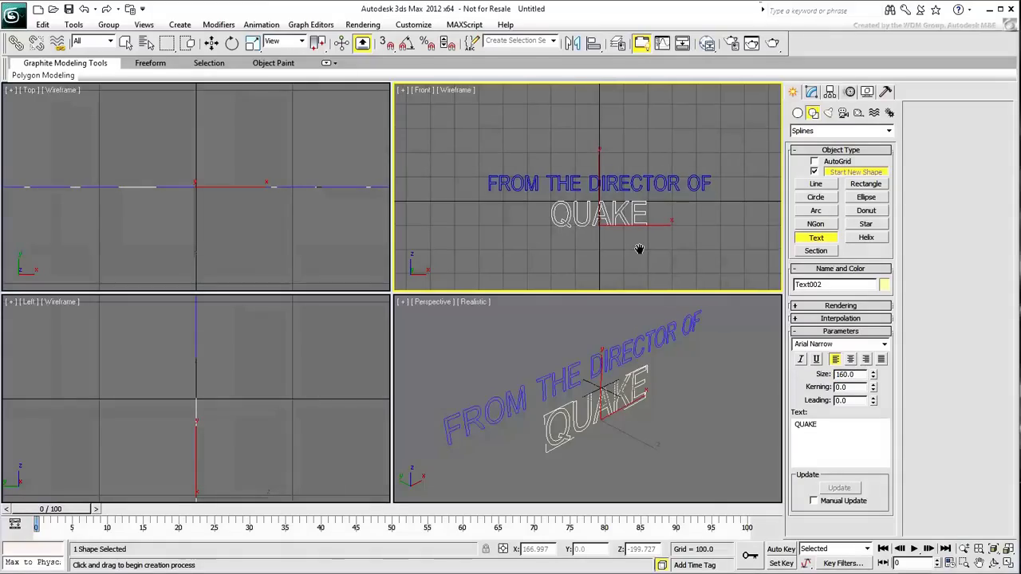
In the maximized Front view, recentre and arrange the two text lines
{"action": "key", "text": "alt+w"}
{"action": "middle_click_drag", "start_coordinate": [533, 312], "coordinate": [553, 292]}
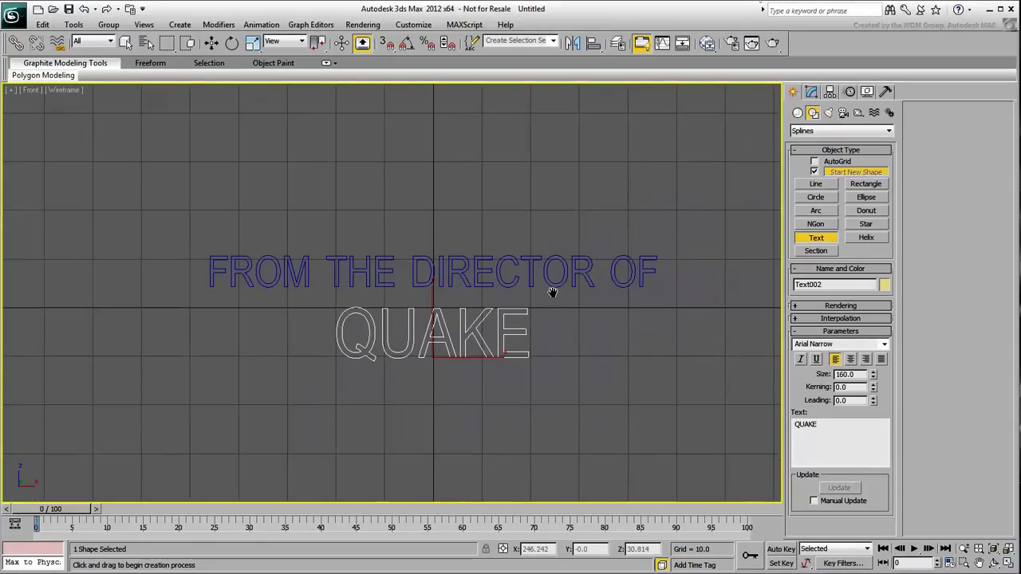
{"action": "right_click", "coordinate": [552, 292]}
{"action": "left_click_drag", "start_coordinate": [540, 354], "coordinate": [431, 206]}
{"action": "right_click", "coordinate": [469, 270]}
{"action": "left_click", "coordinate": [479, 277]}
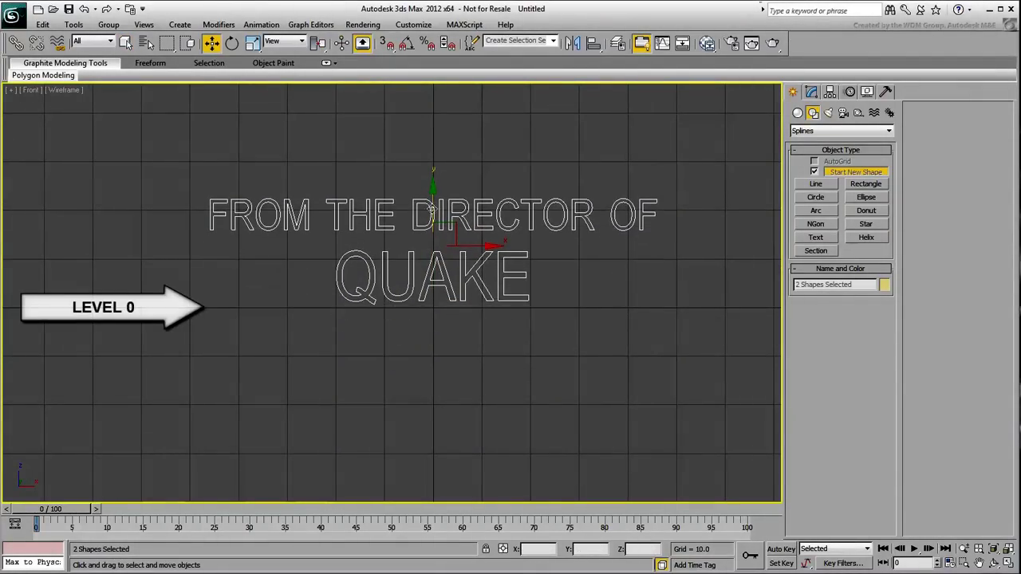
{"action": "left_click", "coordinate": [491, 328]}
Restore the four-view layout with both text shapes selected
{"action": "left_click", "coordinate": [464, 289]}
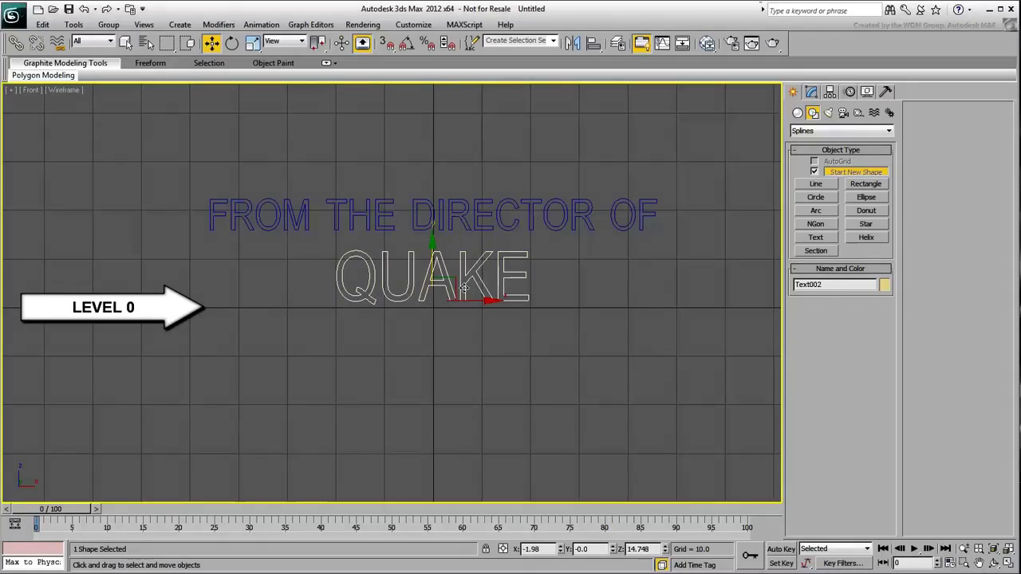
{"action": "left_click", "coordinate": [474, 227]}
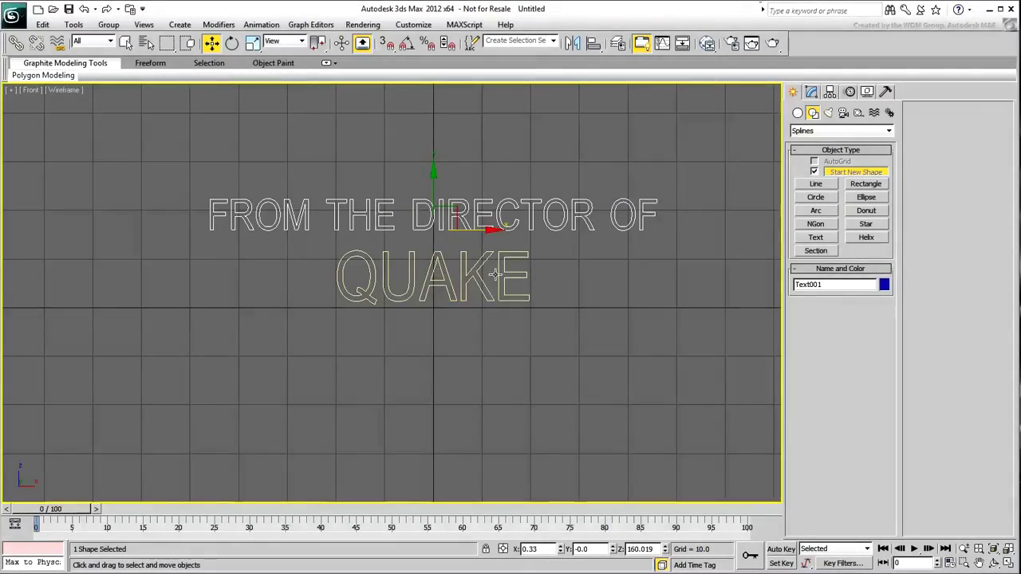
{"action": "left_click", "coordinate": [585, 386]}
{"action": "scroll", "coordinate": [551, 375], "scroll_direction": "down", "scroll_amount": 3}
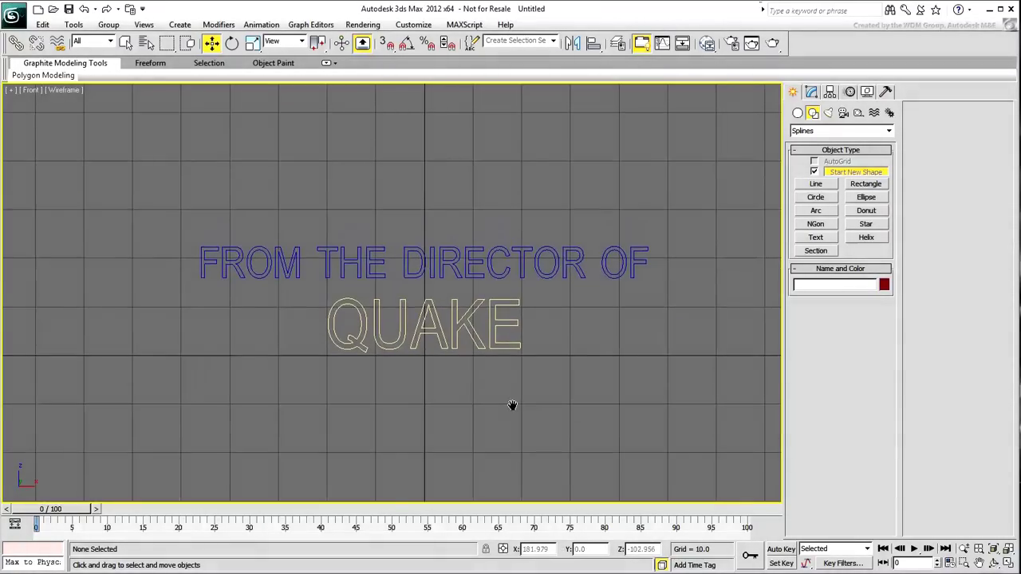
{"action": "key", "text": "alt+w"}
{"action": "left_click_drag", "start_coordinate": [636, 450], "coordinate": [557, 345]}
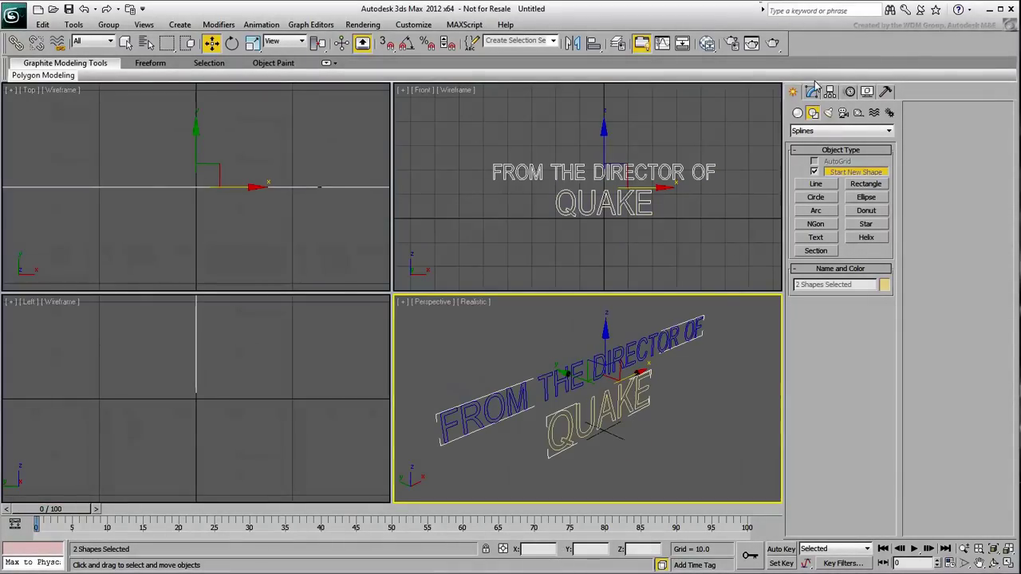
Apply an Extrude modifier with Amount 4 to both text shapes and inspect the lettering
{"action": "left_click", "coordinate": [812, 91]}
{"action": "left_click", "coordinate": [822, 127]}
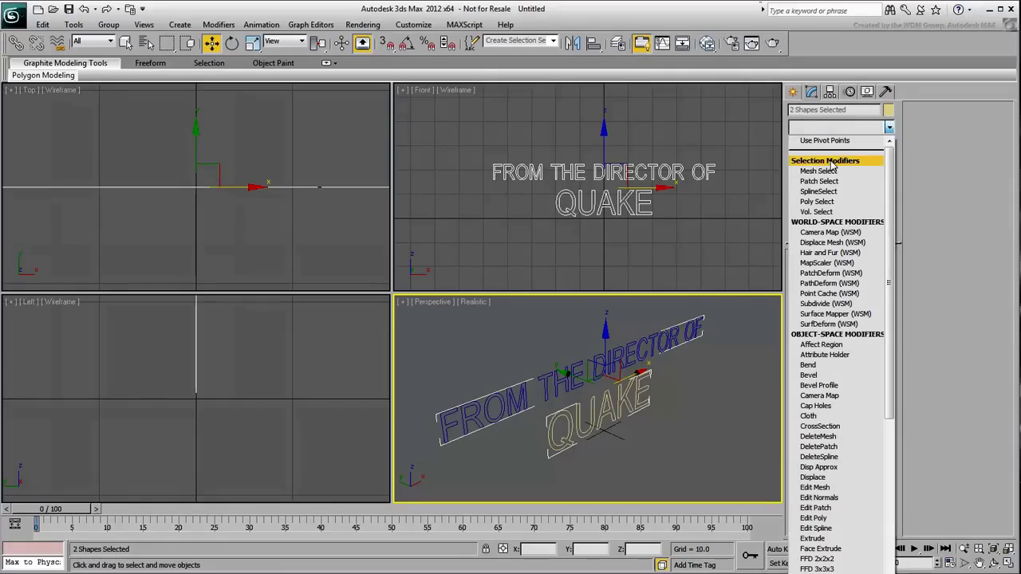
{"action": "left_click", "coordinate": [813, 539]}
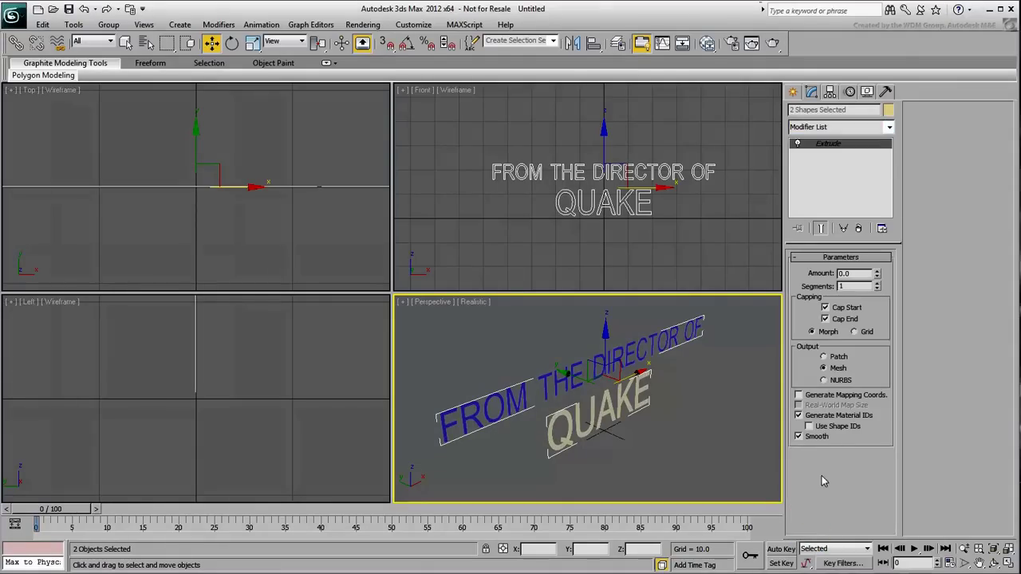
{"action": "double_click", "coordinate": [850, 272]}
{"action": "type", "text": "4"}
{"action": "key", "text": "Return"}
{"action": "key", "text": "alt+w"}
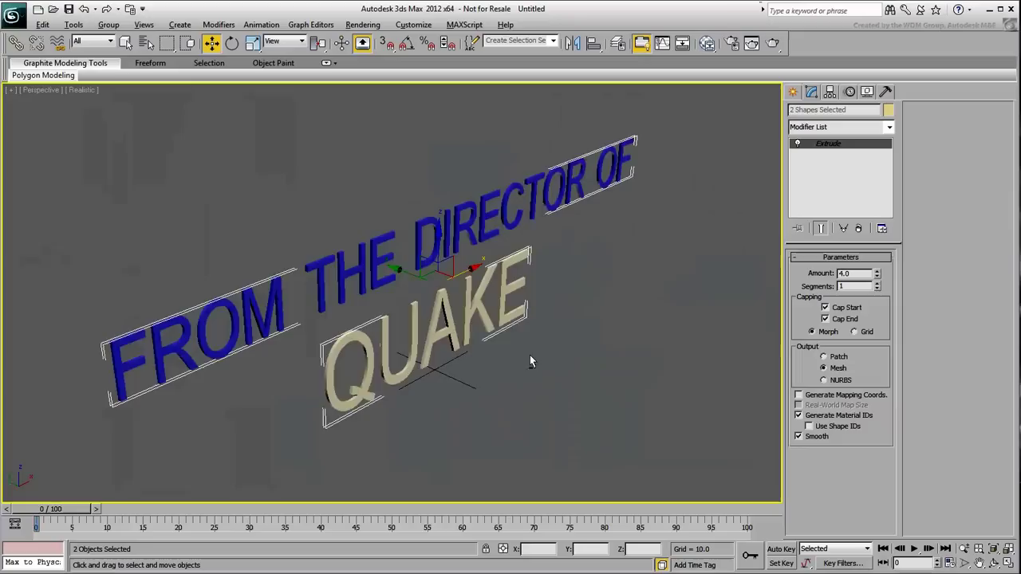
{"action": "middle_click_drag", "start_coordinate": [529, 355], "coordinate": [477, 390], "text": "alt"}
{"action": "scroll", "coordinate": [477, 391], "scroll_direction": "up", "scroll_amount": 5}
{"action": "scroll", "coordinate": [539, 398], "scroll_direction": "down", "scroll_amount": 10}
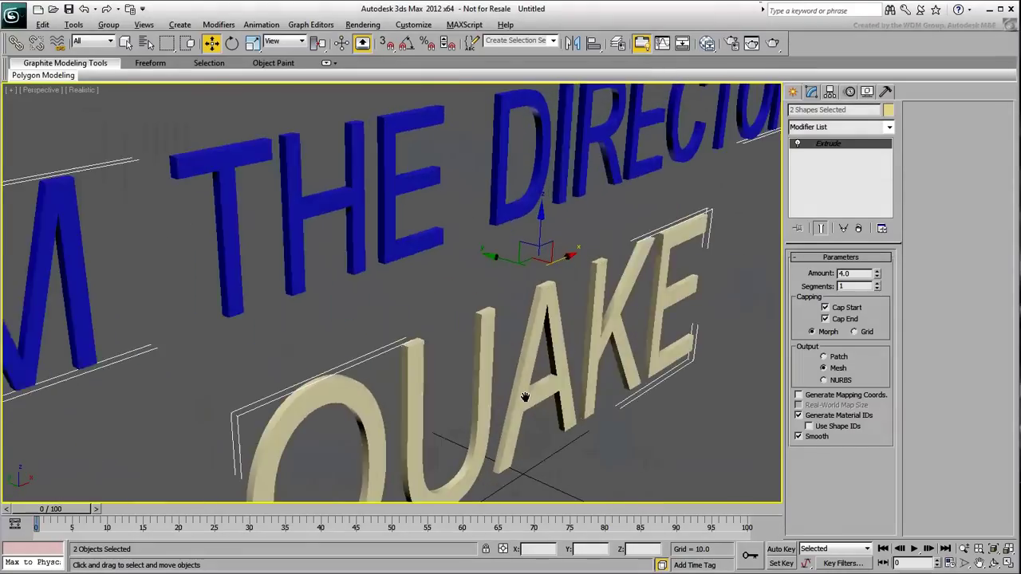
{"action": "key", "text": "alt+w"}
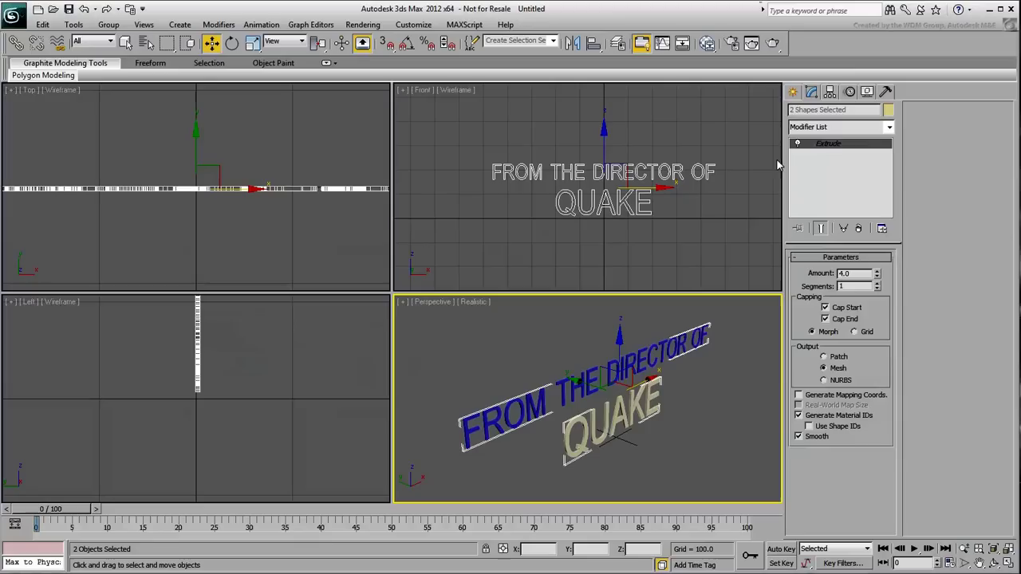
Create a free camera, Camera001, in the Front view
{"action": "left_click", "coordinate": [792, 93]}
{"action": "left_click", "coordinate": [843, 112]}
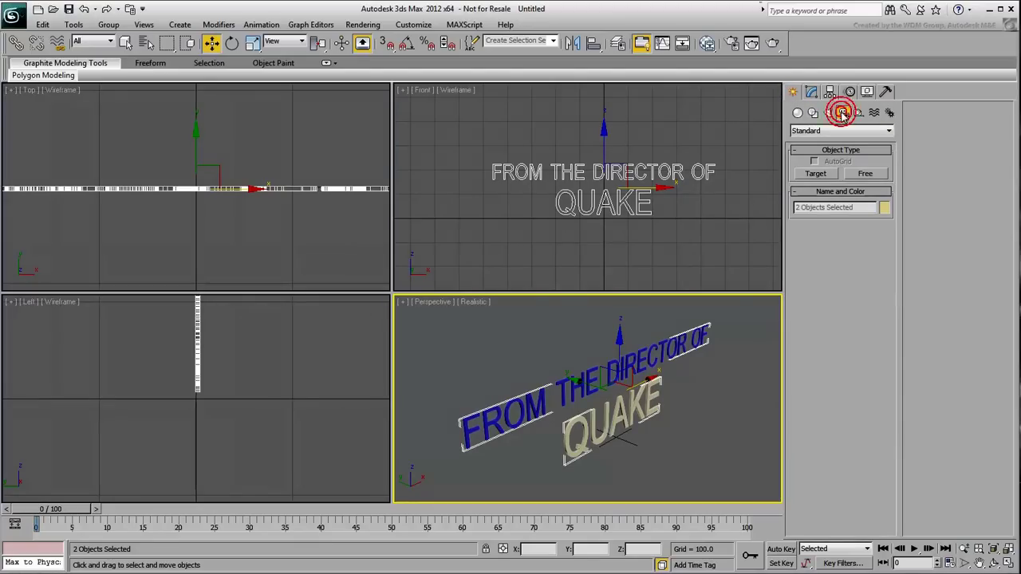
{"action": "left_click", "coordinate": [866, 174]}
{"action": "left_click", "coordinate": [604, 185]}
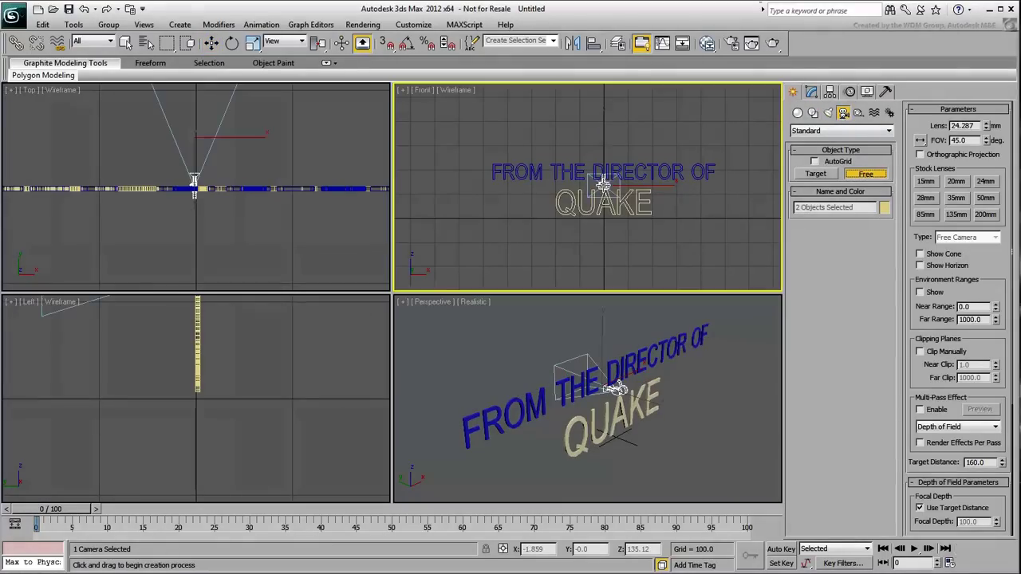
{"action": "left_click_drag", "start_coordinate": [604, 185], "coordinate": [602, 188]}
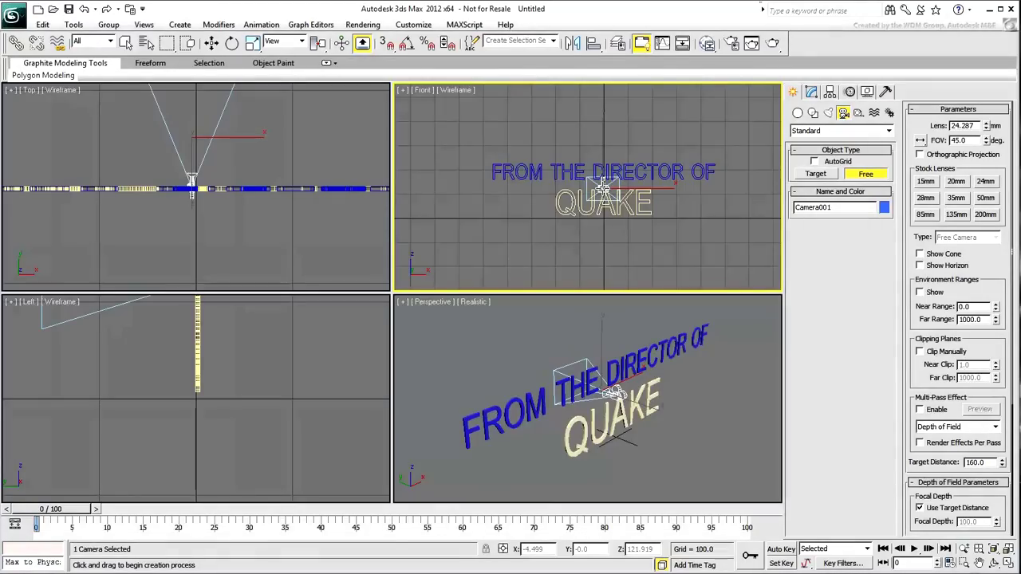
Switch the perspective view to Camera001 with safe frames shown
{"action": "right_click", "coordinate": [684, 445]}
{"action": "key", "text": "c"}
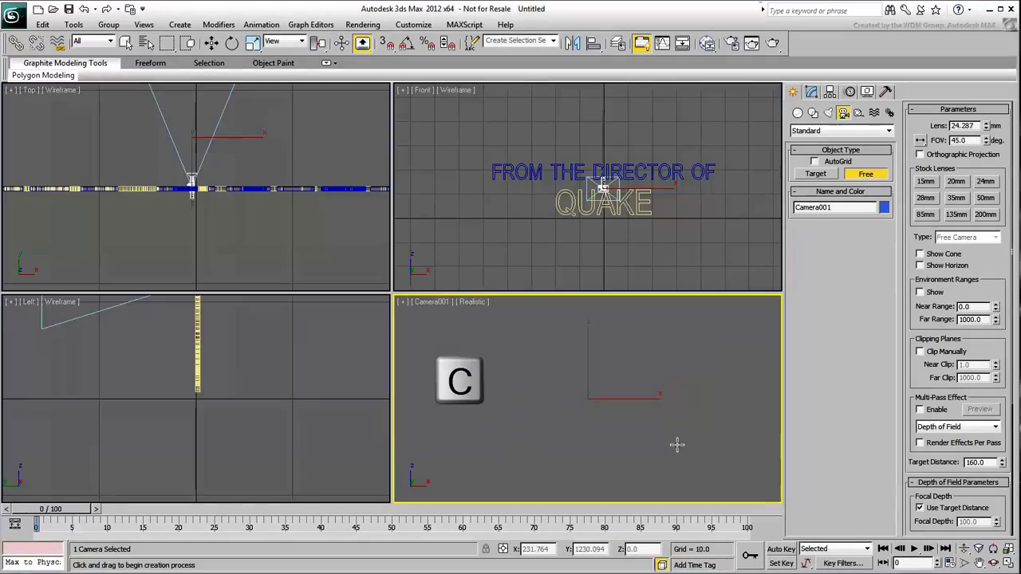
{"action": "left_click", "coordinate": [432, 302]}
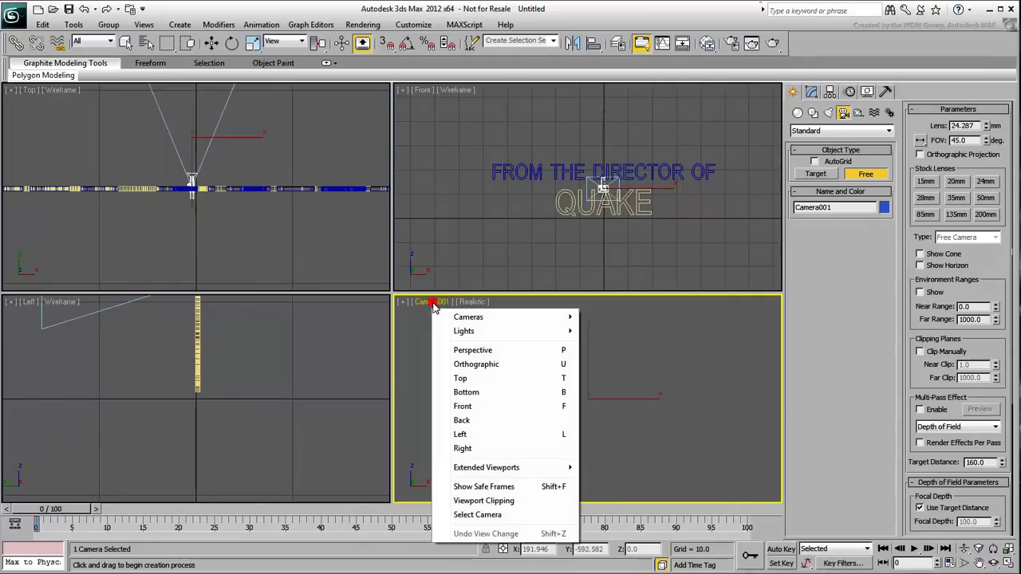
{"action": "left_click", "coordinate": [484, 487]}
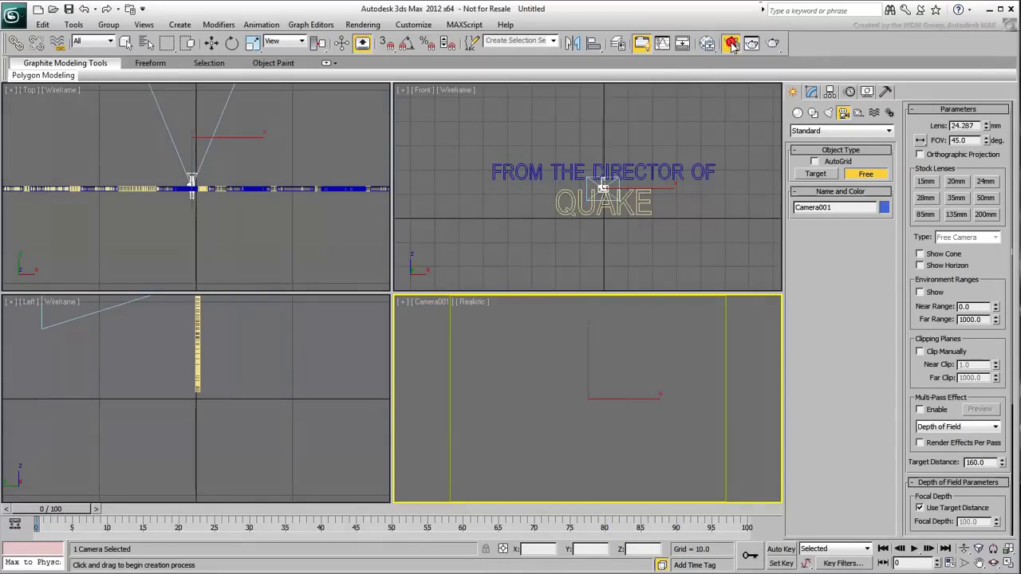
Set the render output to the HDTV (video) preset at 960 × 540
{"action": "left_click", "coordinate": [731, 43]}
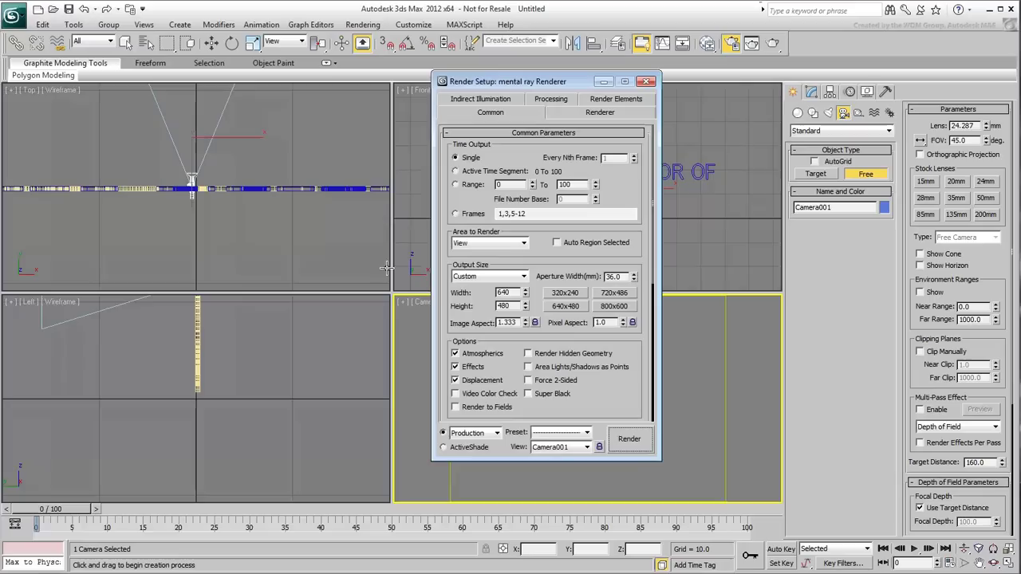
{"action": "left_click", "coordinate": [522, 276]}
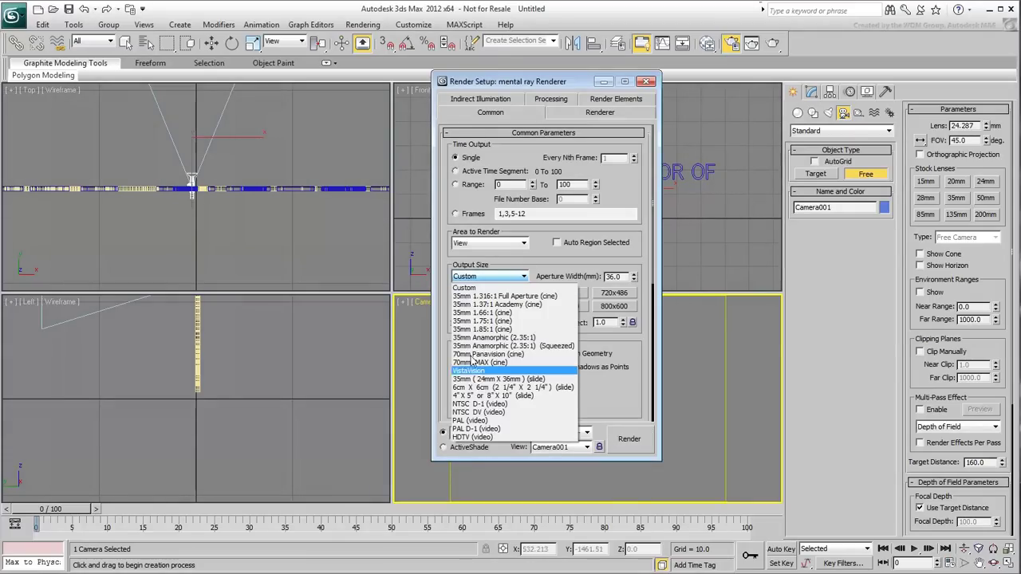
{"action": "left_click", "coordinate": [469, 437]}
{"action": "left_click_drag", "start_coordinate": [516, 293], "coordinate": [472, 293]}
{"action": "type", "text": "960"}
{"action": "key", "text": "Return"}
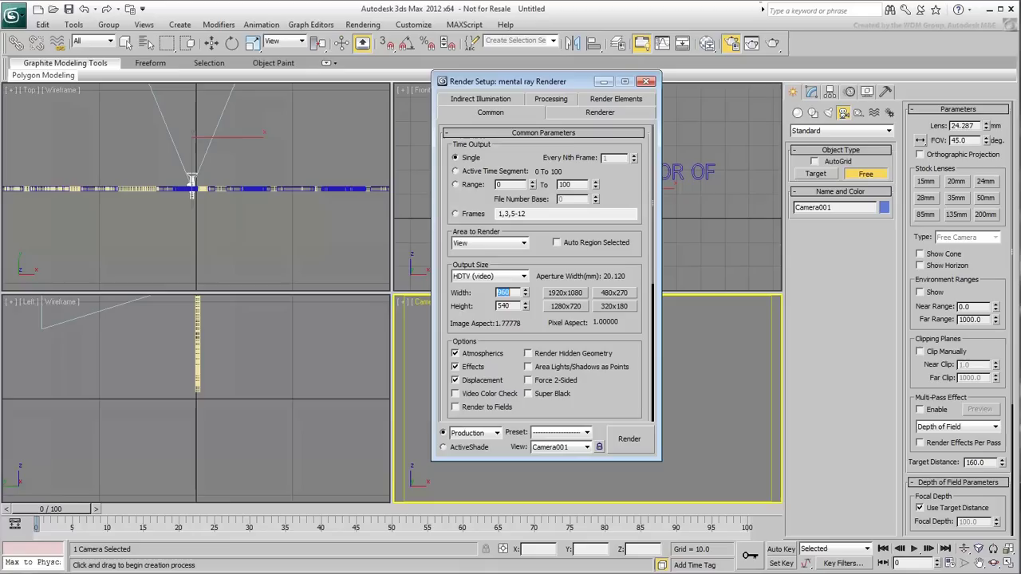
{"action": "left_click", "coordinate": [646, 82]}
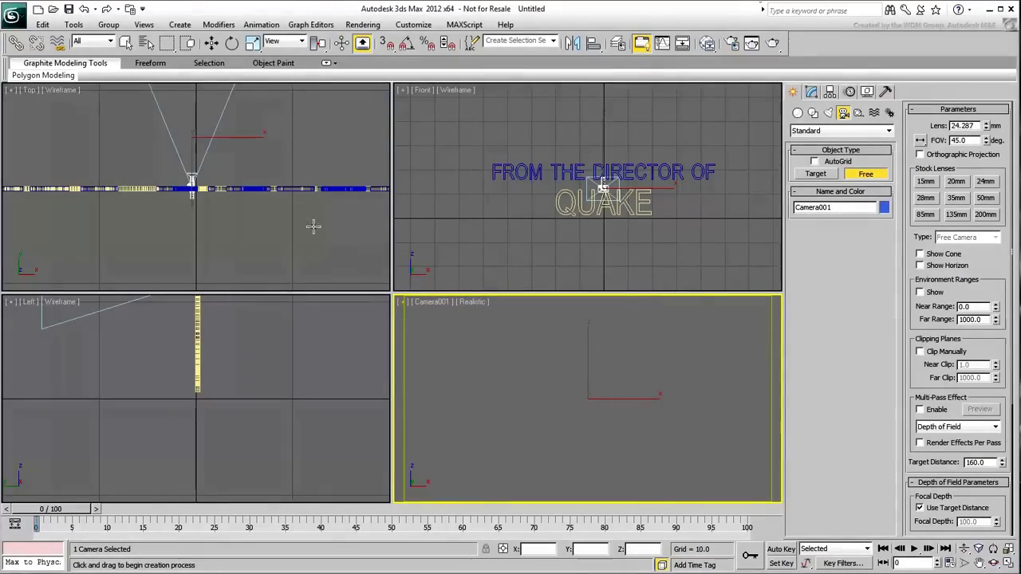
Pull Camera001 back along Y and nudge it so both title lines are centred in view
{"action": "scroll", "coordinate": [219, 191], "scroll_direction": "down", "scroll_amount": 6}
{"action": "key", "text": "w"}
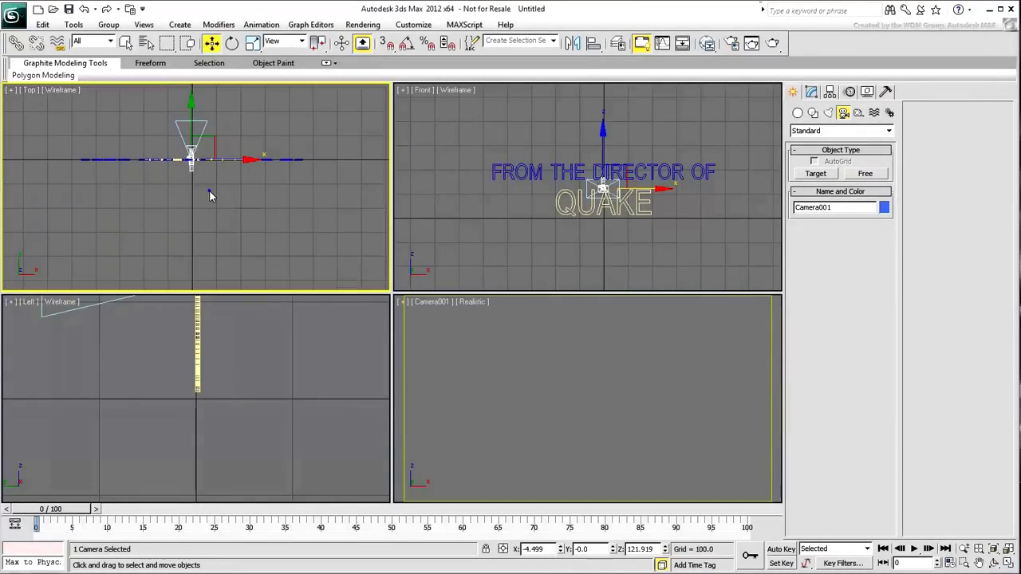
{"action": "left_click_drag", "start_coordinate": [191, 118], "coordinate": [188, 551]}
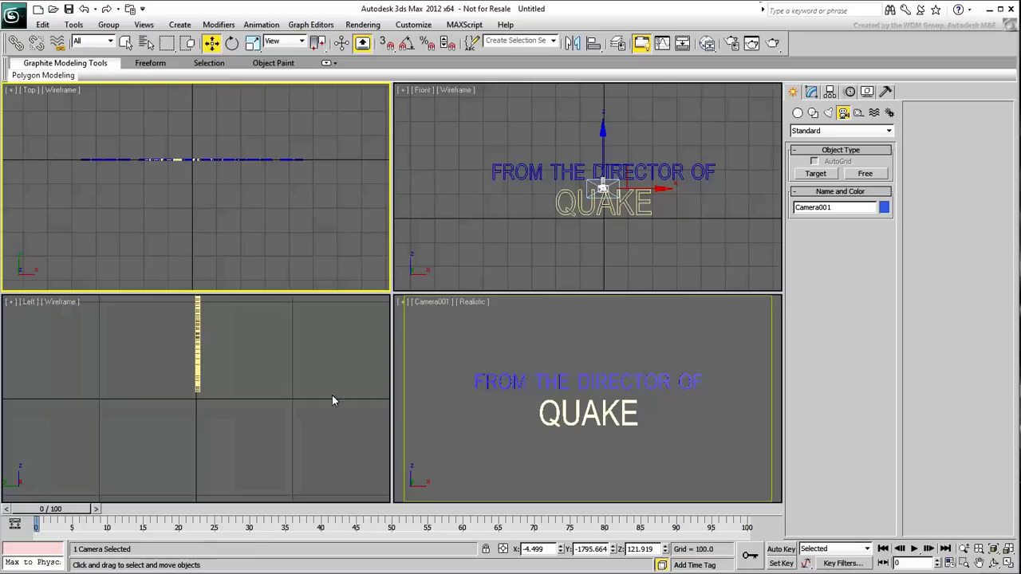
{"action": "right_click", "coordinate": [626, 205]}
{"action": "left_click_drag", "start_coordinate": [603, 150], "coordinate": [598, 154]}
{"action": "left_click_drag", "start_coordinate": [638, 193], "coordinate": [643, 194]}
{"action": "right_click", "coordinate": [696, 439]}
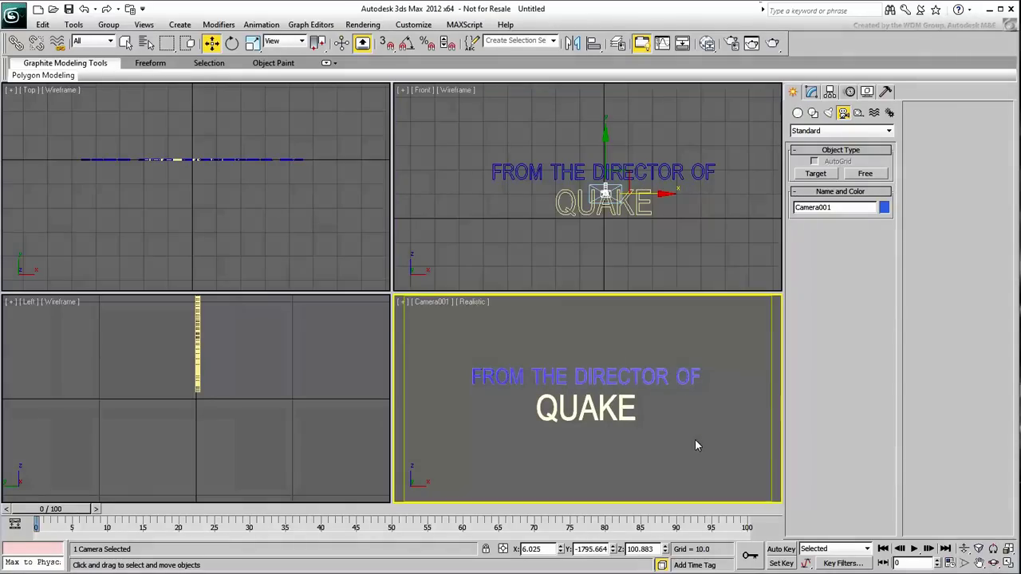
Add two Standard materials and give Material #25 a mid-gray diffuse of 152
{"action": "left_click", "coordinate": [707, 43]}
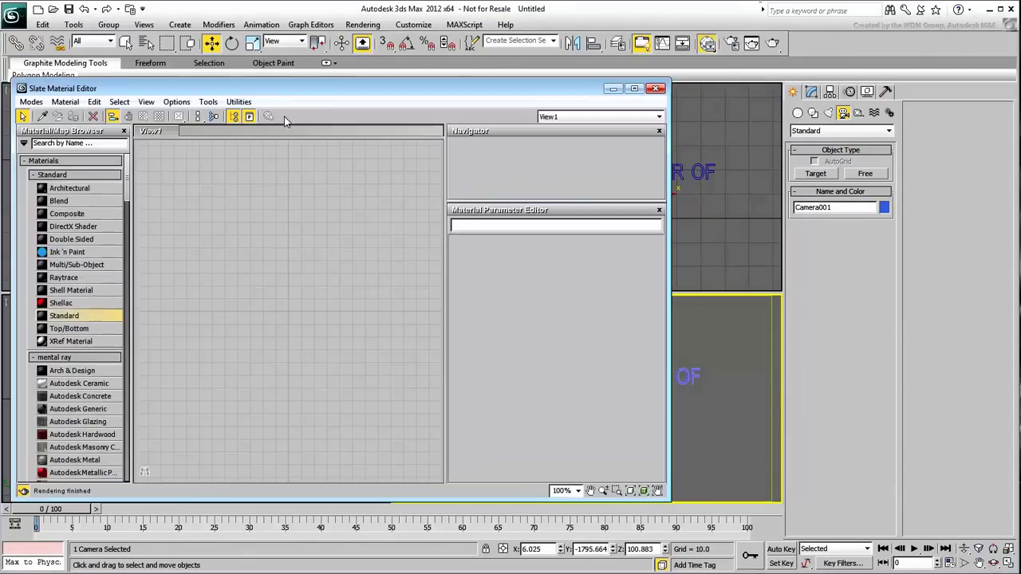
{"action": "double_click", "coordinate": [76, 319]}
{"action": "left_click_drag", "start_coordinate": [343, 295], "coordinate": [362, 195]}
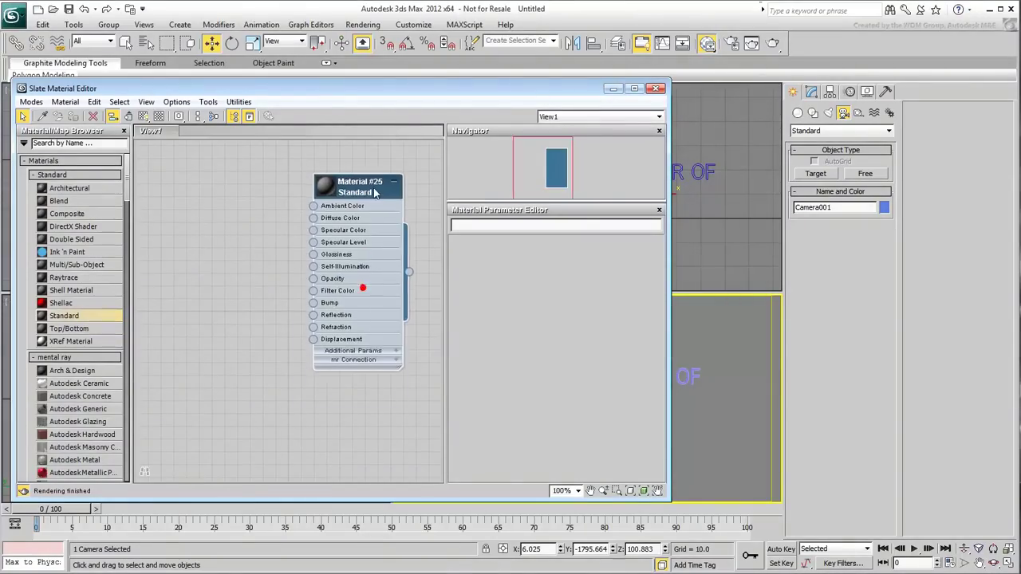
{"action": "left_click_drag", "start_coordinate": [72, 319], "coordinate": [217, 293]}
{"action": "double_click", "coordinate": [359, 185]}
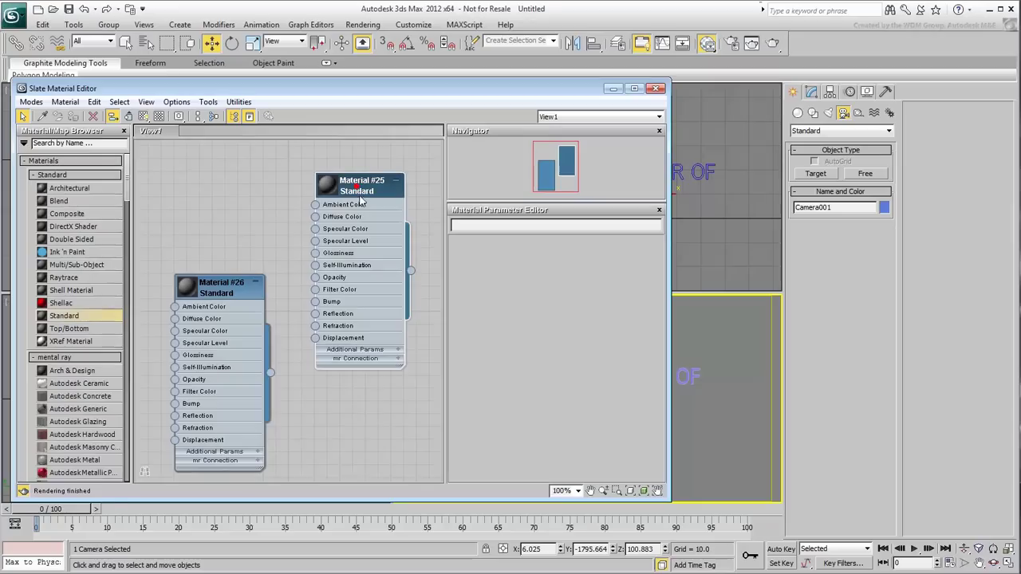
{"action": "left_click", "coordinate": [517, 320]}
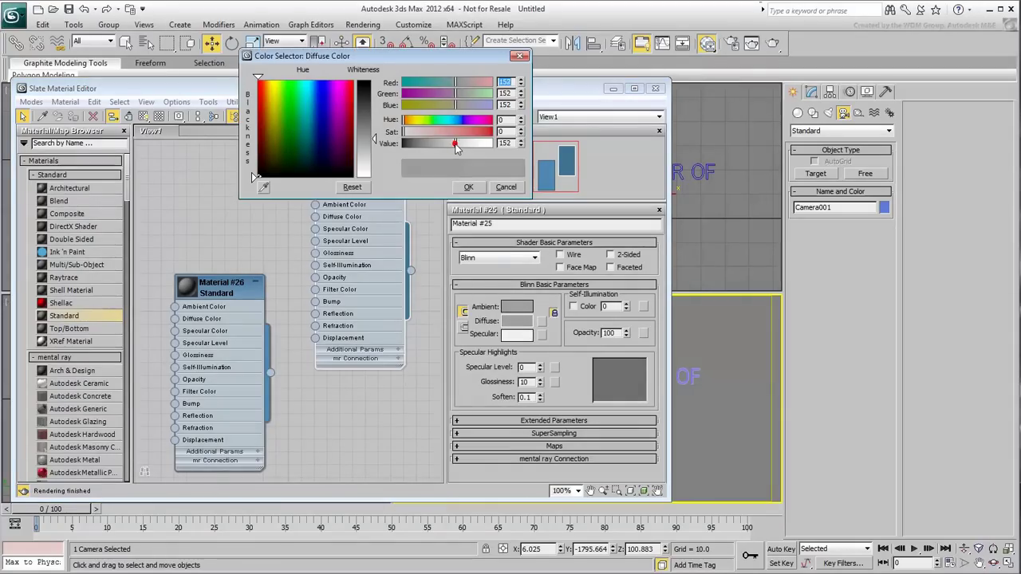
{"action": "left_click", "coordinate": [465, 186]}
Give Material #26 a light gray diffuse of 220
{"action": "double_click", "coordinate": [221, 287]}
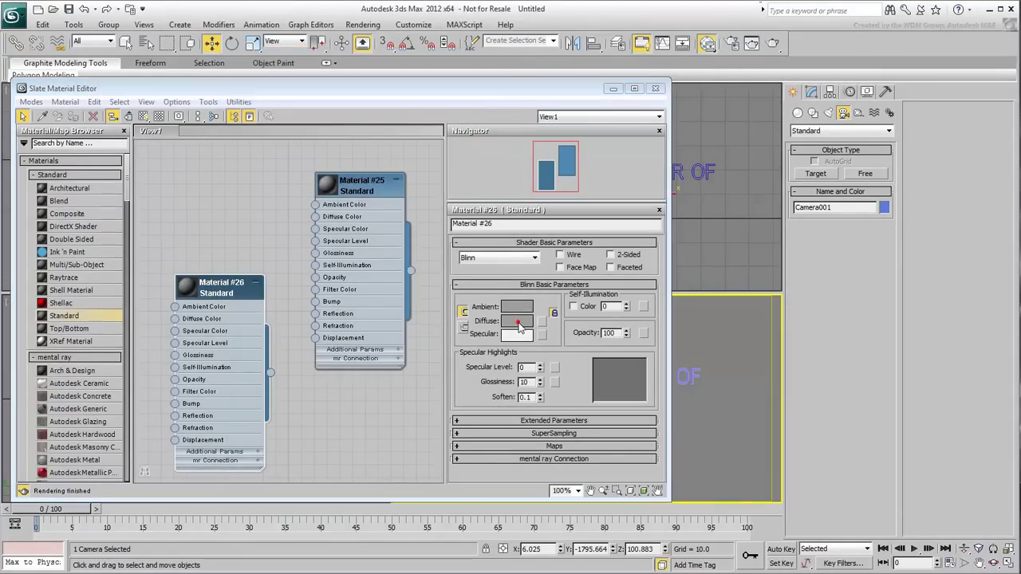
{"action": "left_click", "coordinate": [516, 320]}
{"action": "left_click_drag", "start_coordinate": [455, 144], "coordinate": [469, 144]}
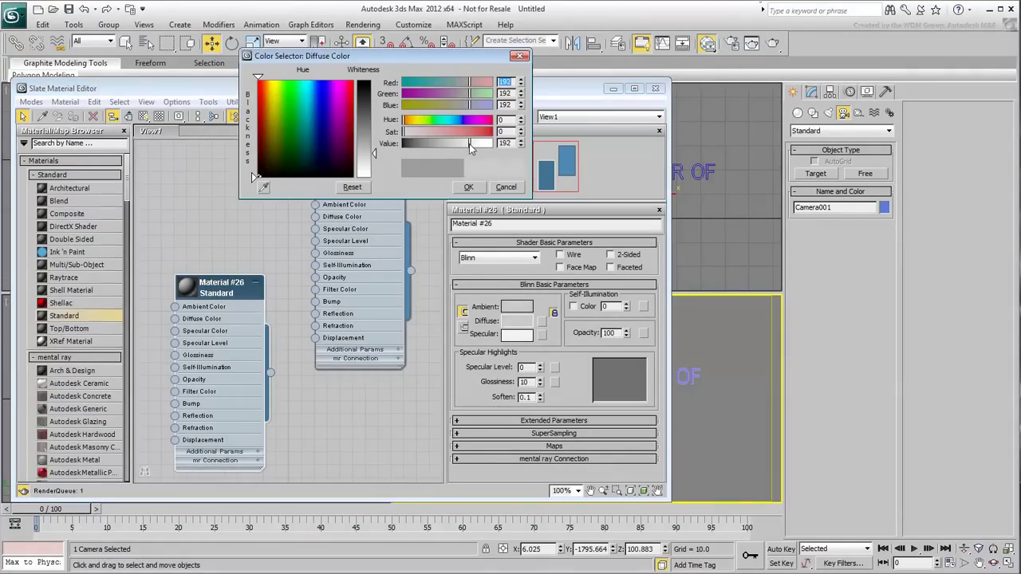
{"action": "left_click", "coordinate": [468, 187]}
Apply Material #25 to FROM THE DIRECTOR OF and Material #26 to QUAKE
{"action": "left_click_drag", "start_coordinate": [481, 89], "coordinate": [386, 89]}
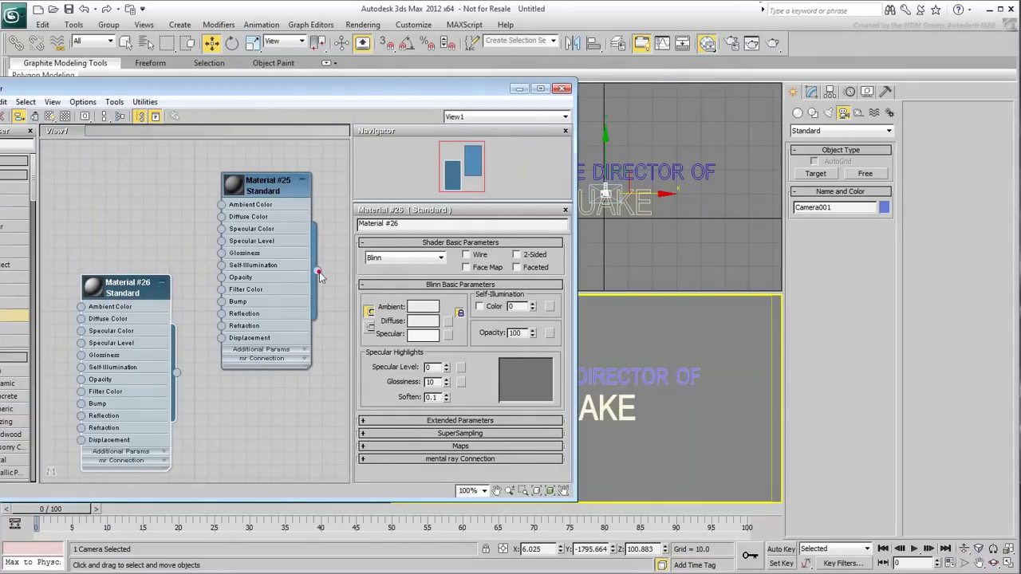
{"action": "left_click_drag", "start_coordinate": [316, 271], "coordinate": [644, 380]}
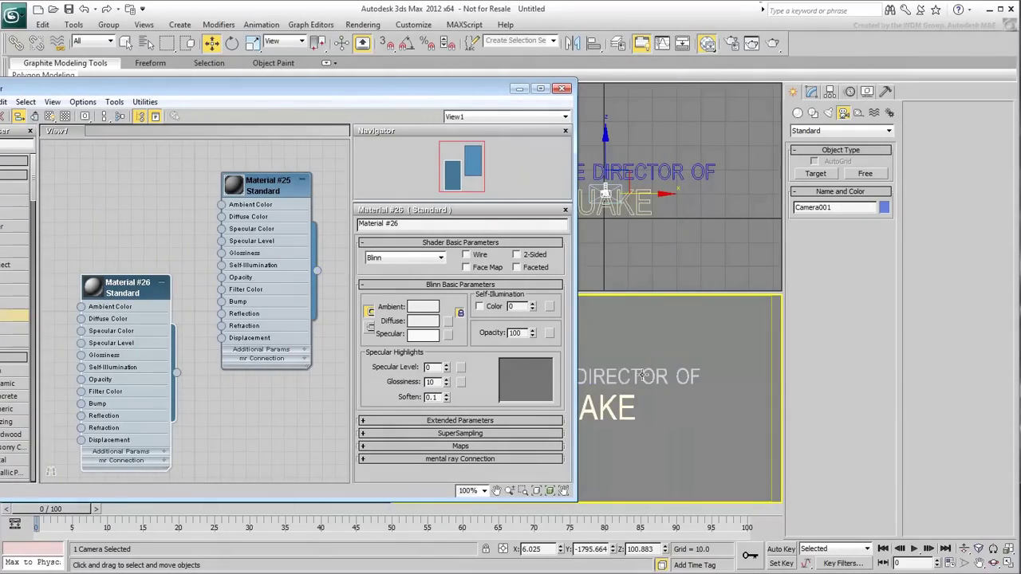
{"action": "left_click_drag", "start_coordinate": [177, 374], "coordinate": [608, 409]}
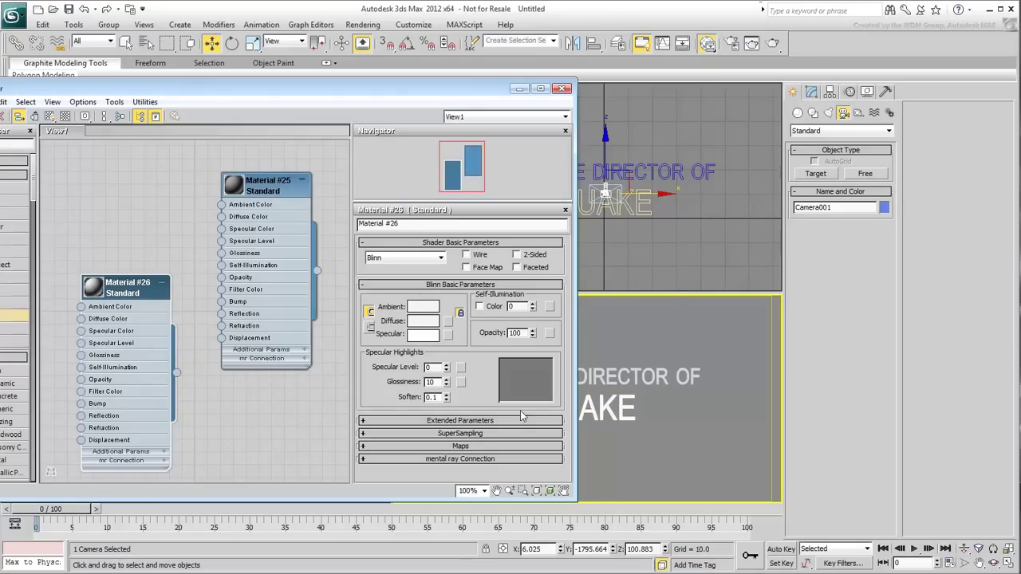
{"action": "left_click", "coordinate": [566, 88]}
{"action": "left_click", "coordinate": [693, 442]}
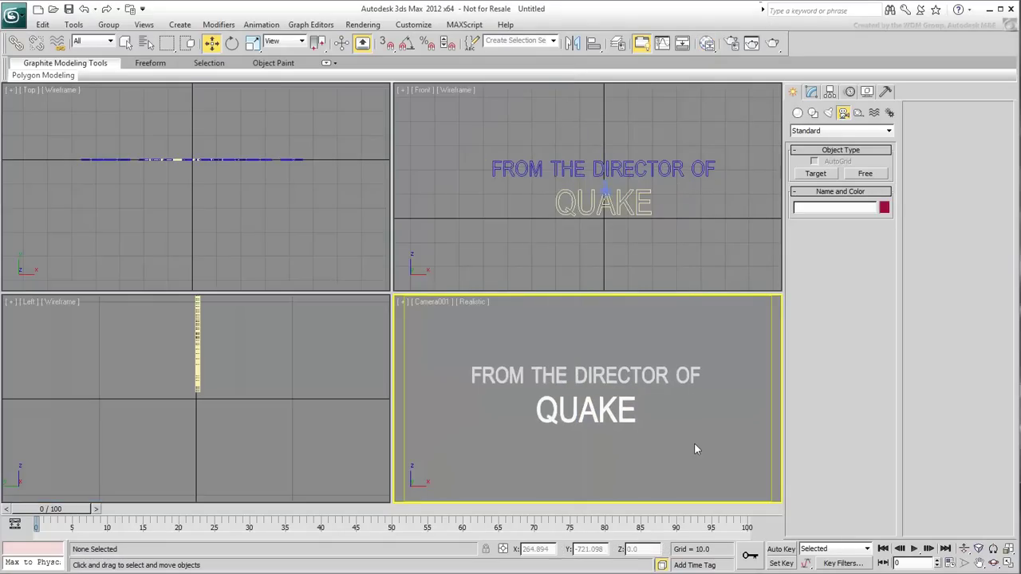
{"action": "left_click", "coordinate": [773, 44]}
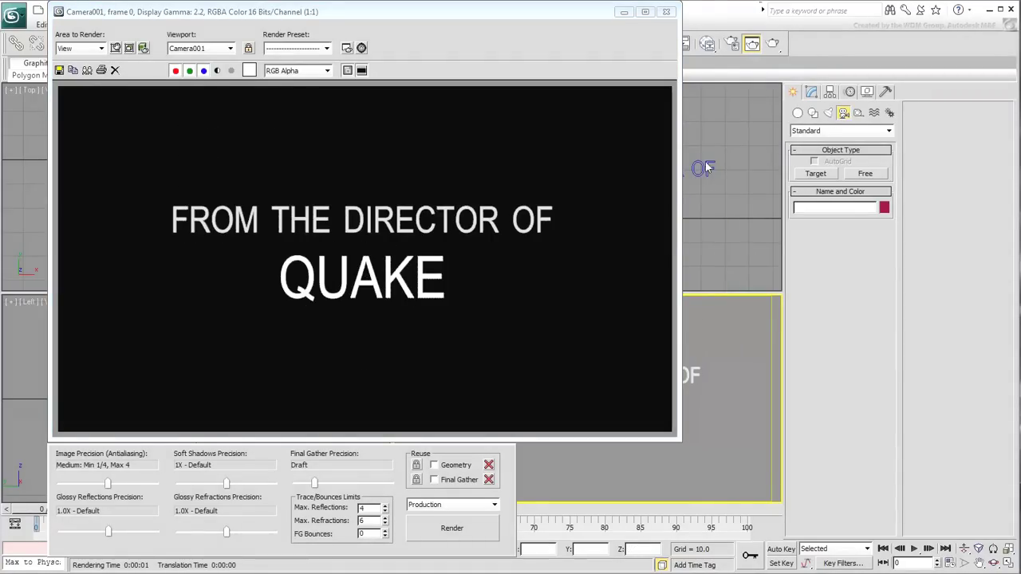
{"action": "left_click", "coordinate": [666, 12]}
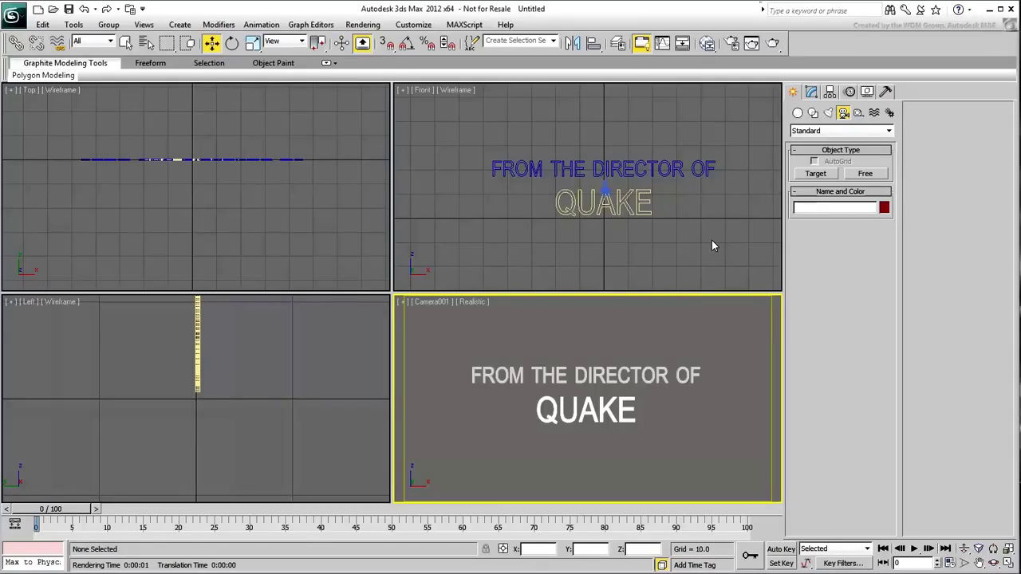
Freeze Camera001's transforms via Freeze Transform, confirming with Yes
{"action": "left_click", "coordinate": [605, 191]}
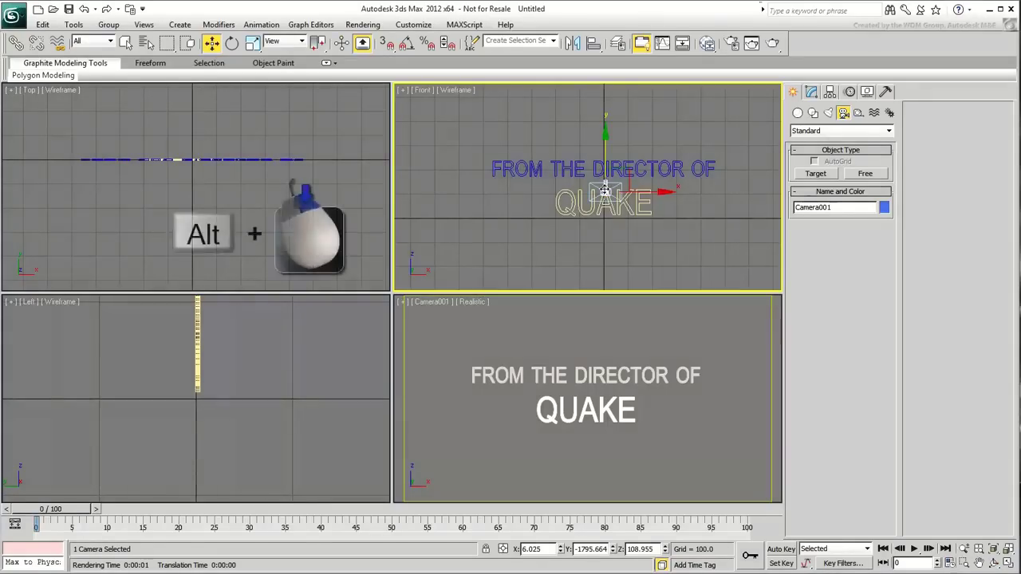
{"action": "right_click", "coordinate": [604, 191], "text": "alt"}
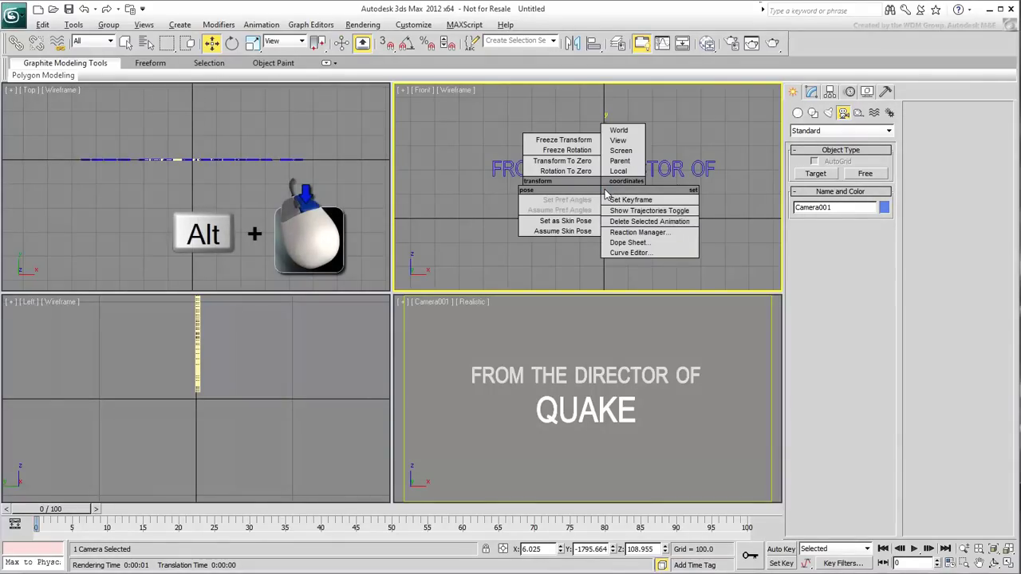
{"action": "left_click", "coordinate": [574, 140]}
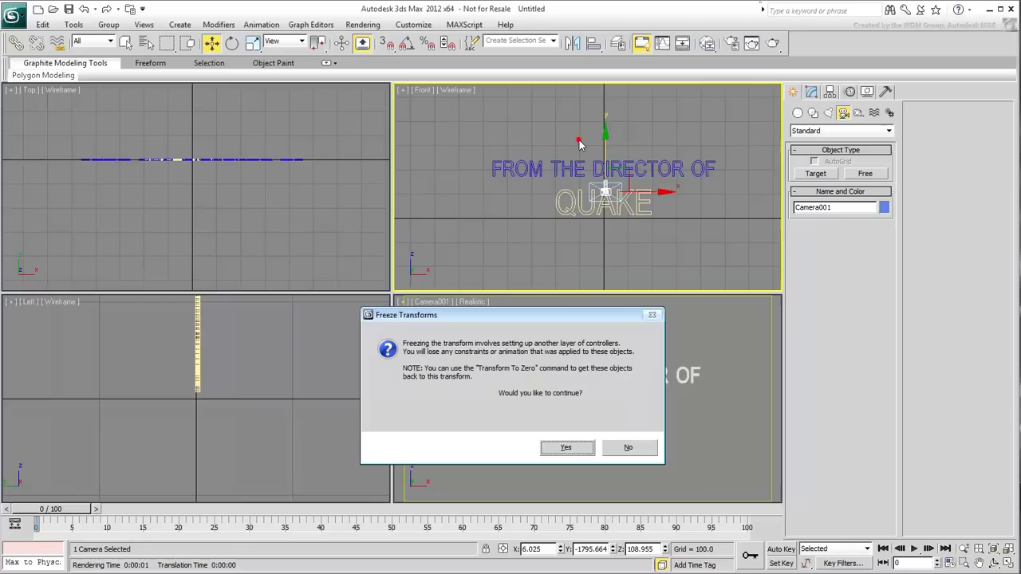
{"action": "left_click", "coordinate": [566, 448]}
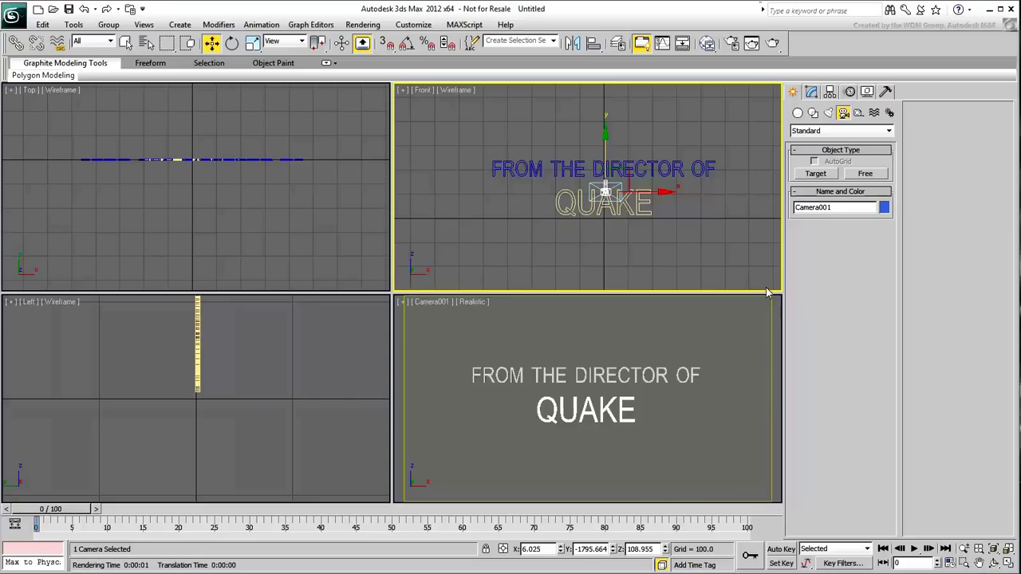
Replace Camera001's Zero Pos XYZ position controller with a Noise Position controller
{"action": "left_click", "coordinate": [847, 91]}
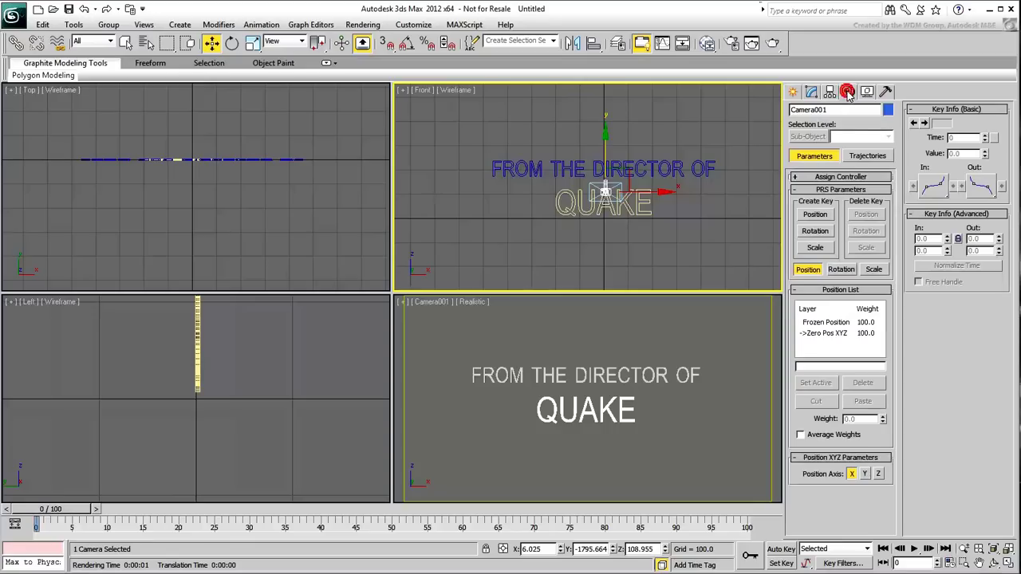
{"action": "left_click", "coordinate": [815, 178]}
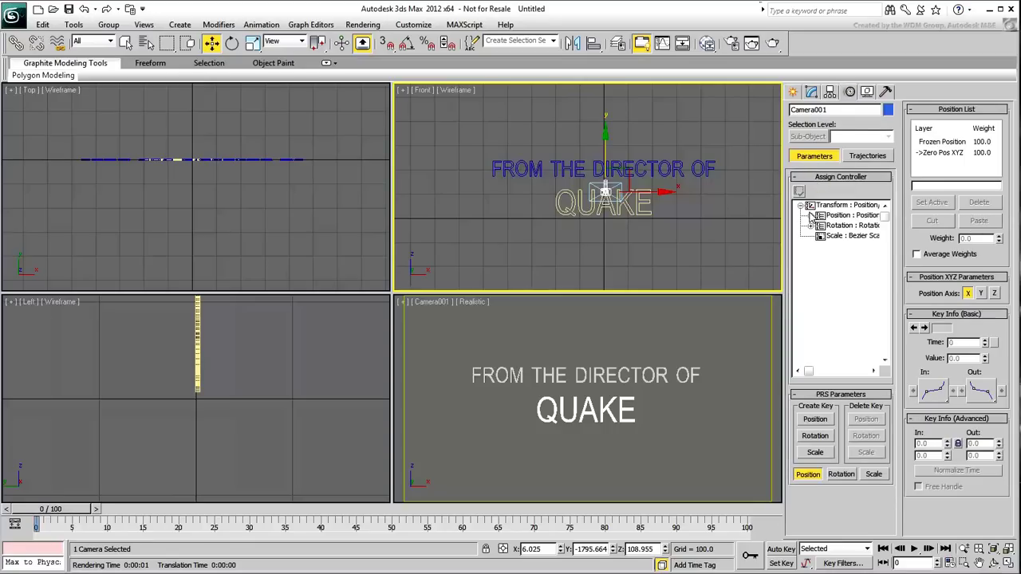
{"action": "left_click", "coordinate": [810, 216]}
{"action": "left_click", "coordinate": [857, 236]}
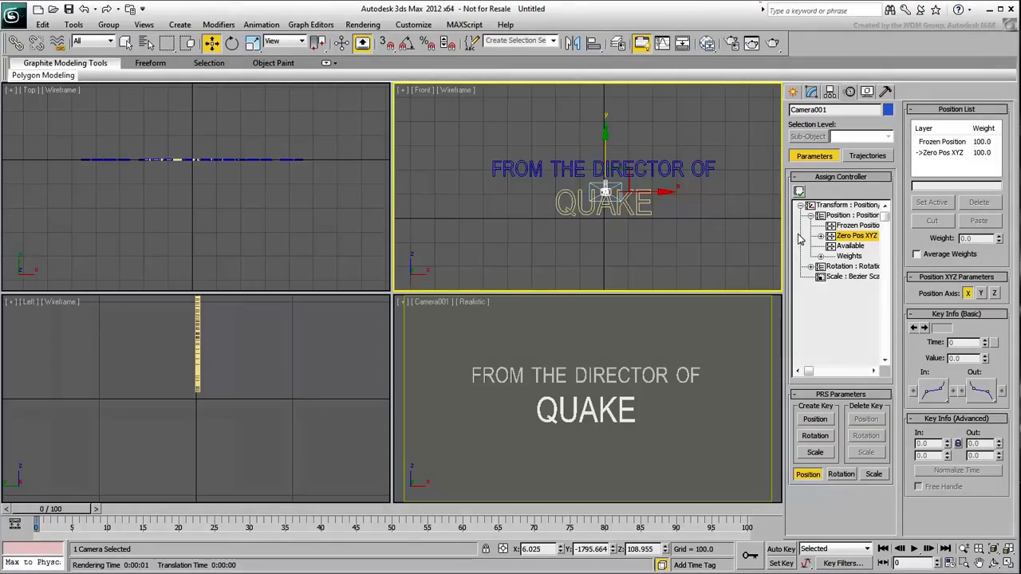
{"action": "left_click", "coordinate": [799, 192]}
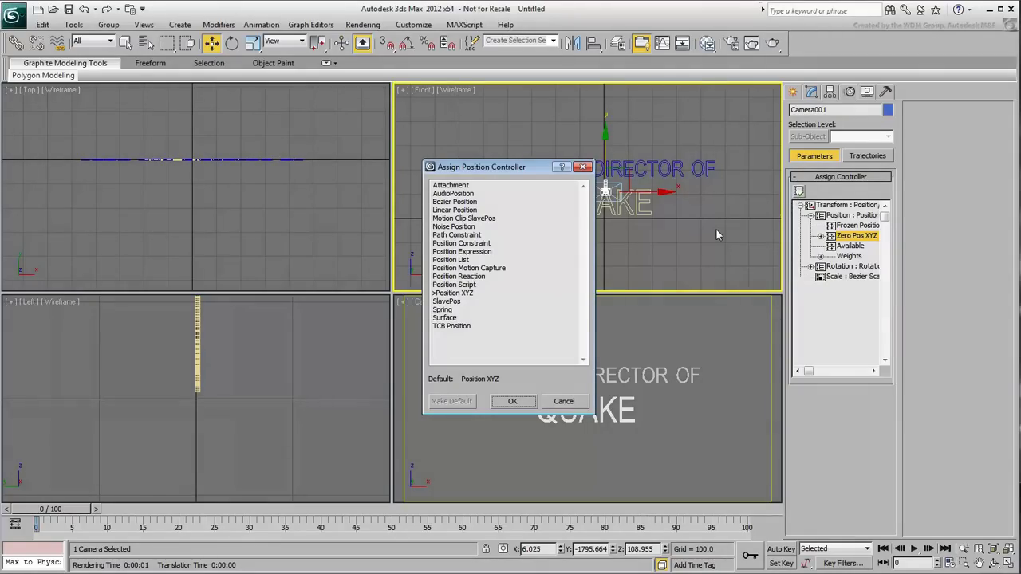
{"action": "left_click", "coordinate": [452, 226]}
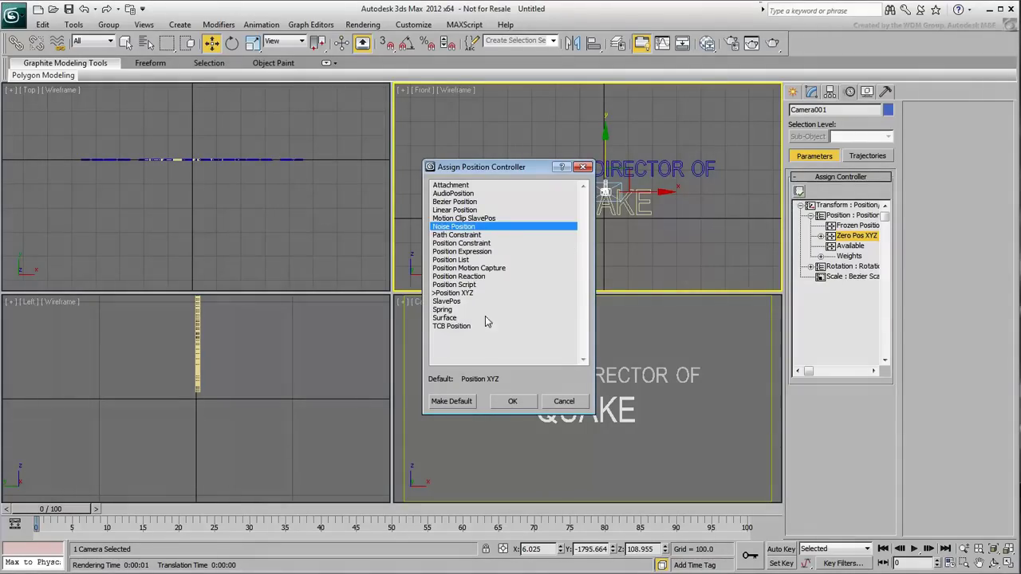
{"action": "left_click", "coordinate": [512, 401]}
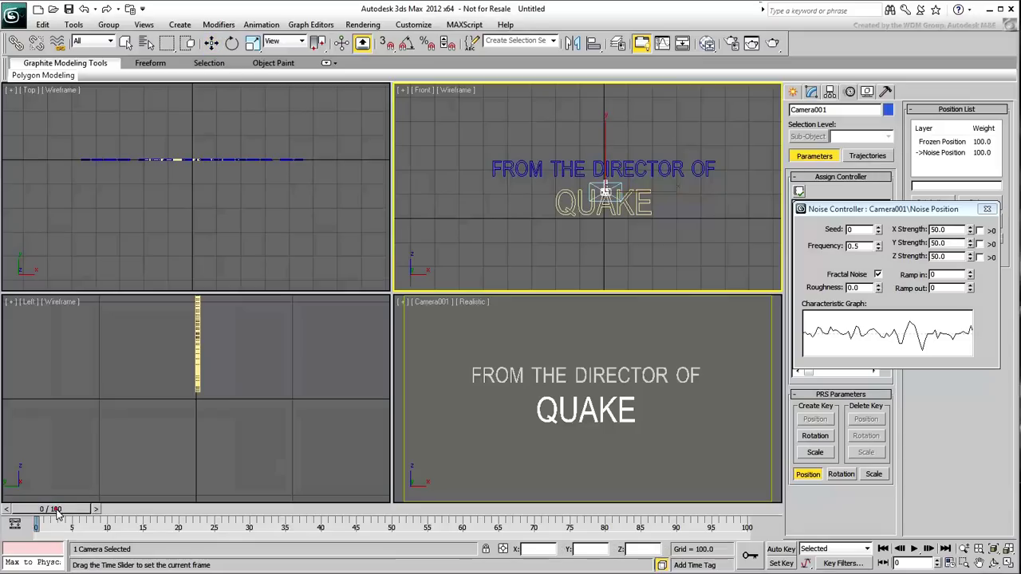
Set the animation length to 600 frames, scrub the camera shake, and return to frame 0
{"action": "mouse_move", "coordinate": [56, 508]}
{"action": "left_mouse_down"}
{"action": "mouse_move", "coordinate": [164, 522]}
{"action": "mouse_move", "coordinate": [644, 528]}
{"action": "mouse_move", "coordinate": [43, 512]}
{"action": "left_mouse_up"}
{"action": "key", "text": "w"}
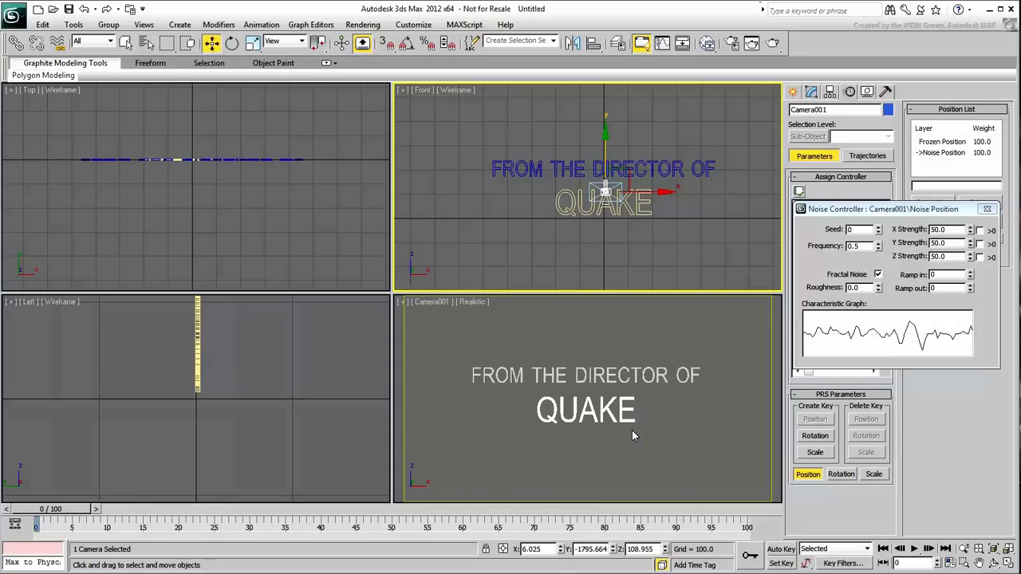
{"action": "left_click", "coordinate": [949, 563]}
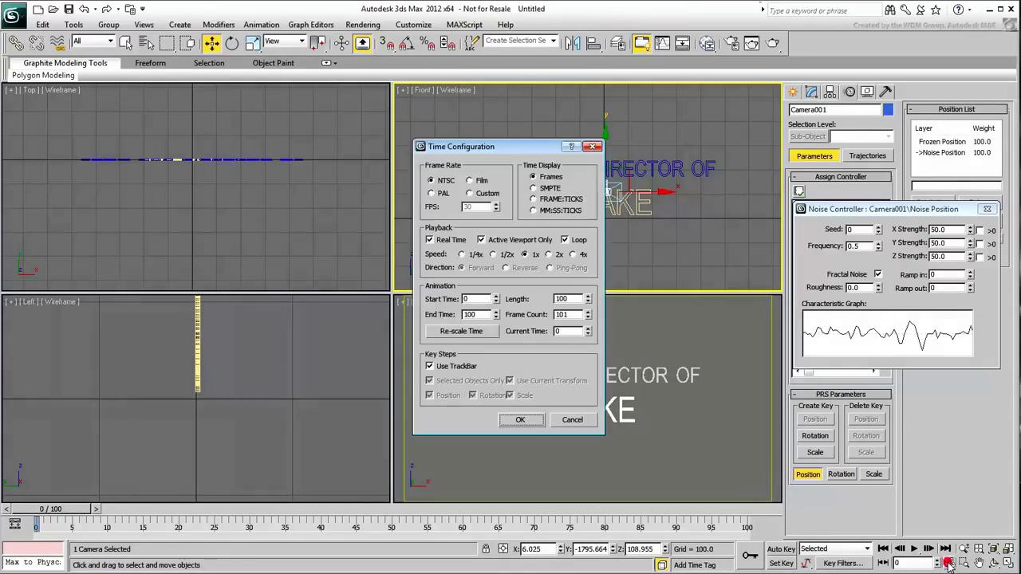
{"action": "double_click", "coordinate": [561, 298]}
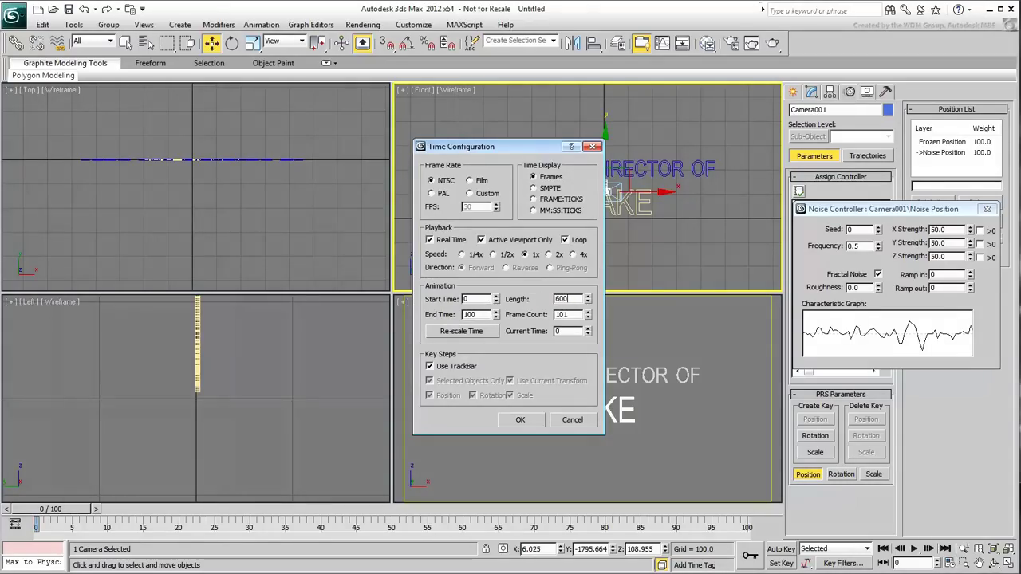
{"action": "type", "text": "600"}
{"action": "key", "text": "Return"}
{"action": "left_click", "coordinate": [520, 419]}
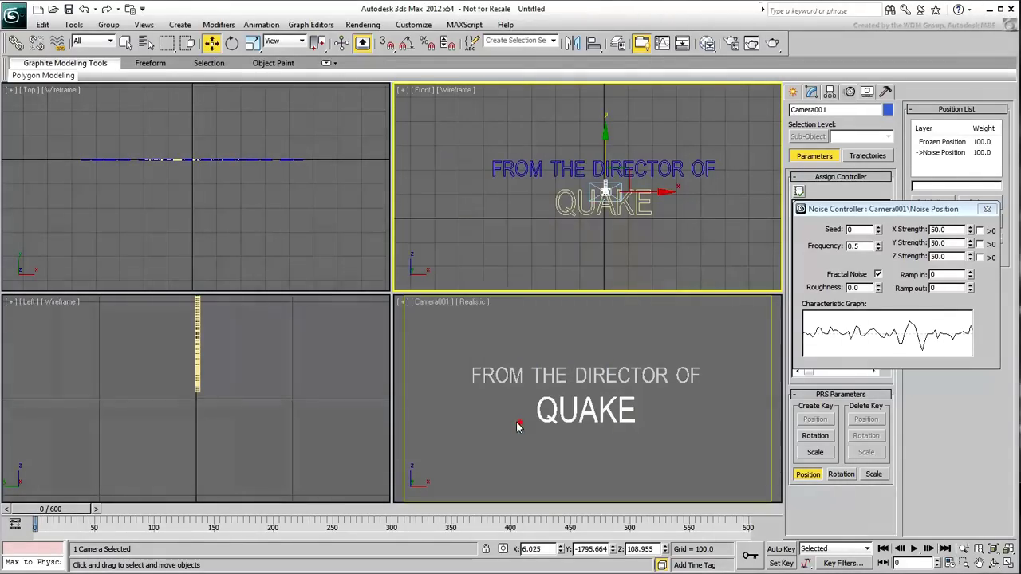
{"action": "mouse_move", "coordinate": [57, 517]}
{"action": "left_mouse_down"}
{"action": "mouse_move", "coordinate": [686, 520]}
{"action": "mouse_move", "coordinate": [48, 508]}
{"action": "left_mouse_up"}
{"action": "key", "text": "w"}
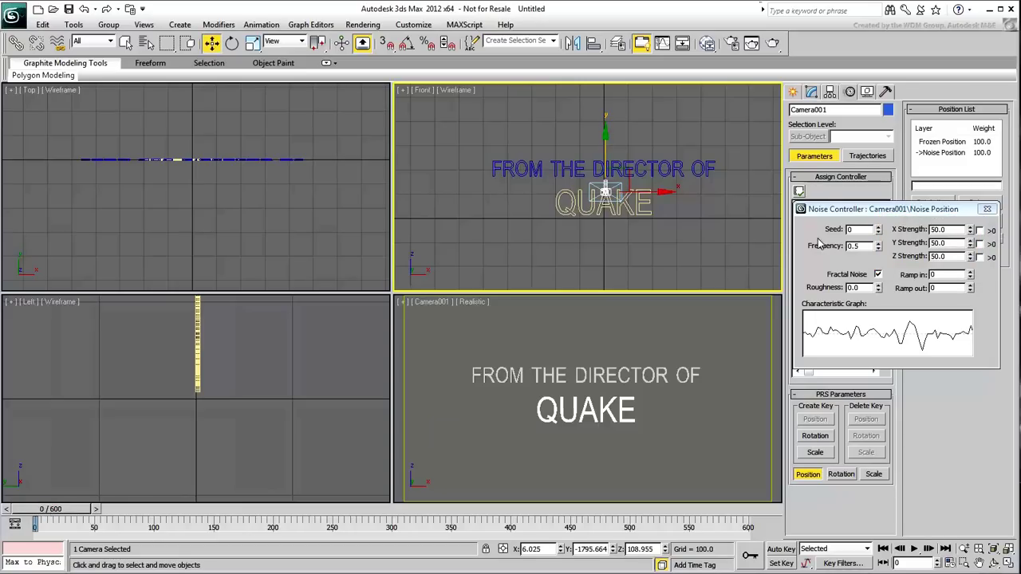
With Auto Key on, key the noise strength to 20 at frame 300
{"action": "double_click", "coordinate": [953, 229]}
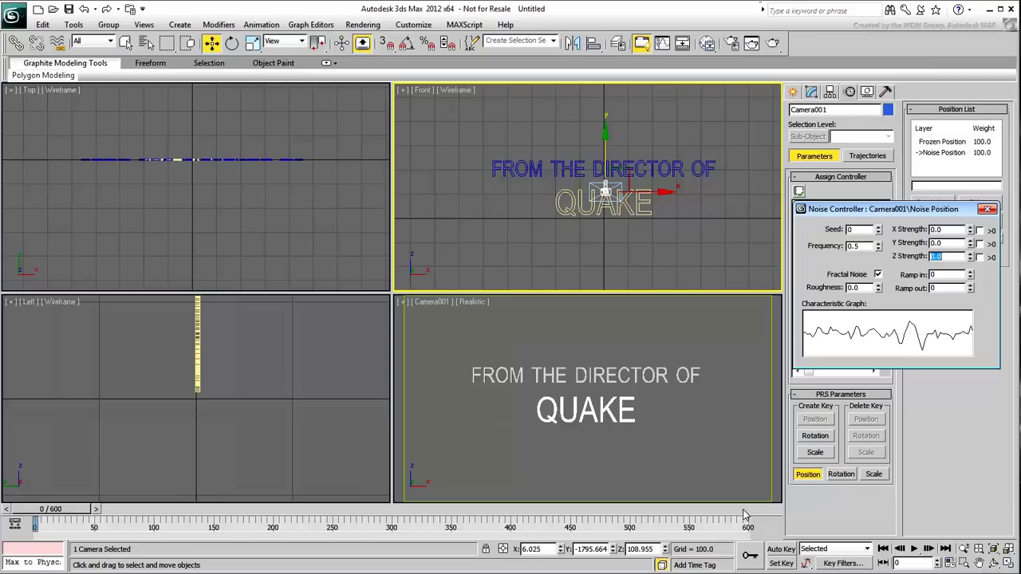
{"action": "left_click", "coordinate": [776, 550]}
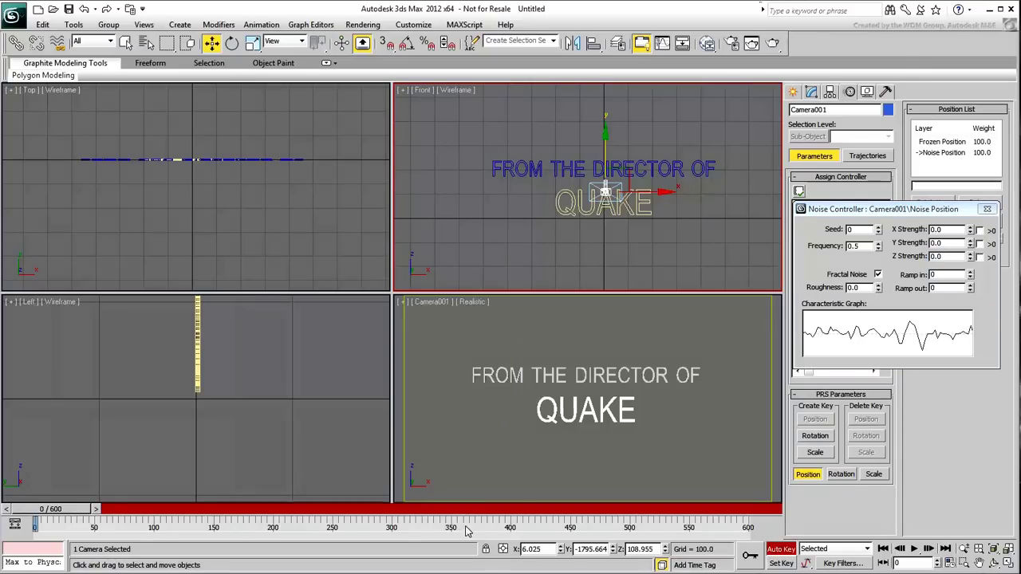
{"action": "left_click", "coordinate": [392, 510]}
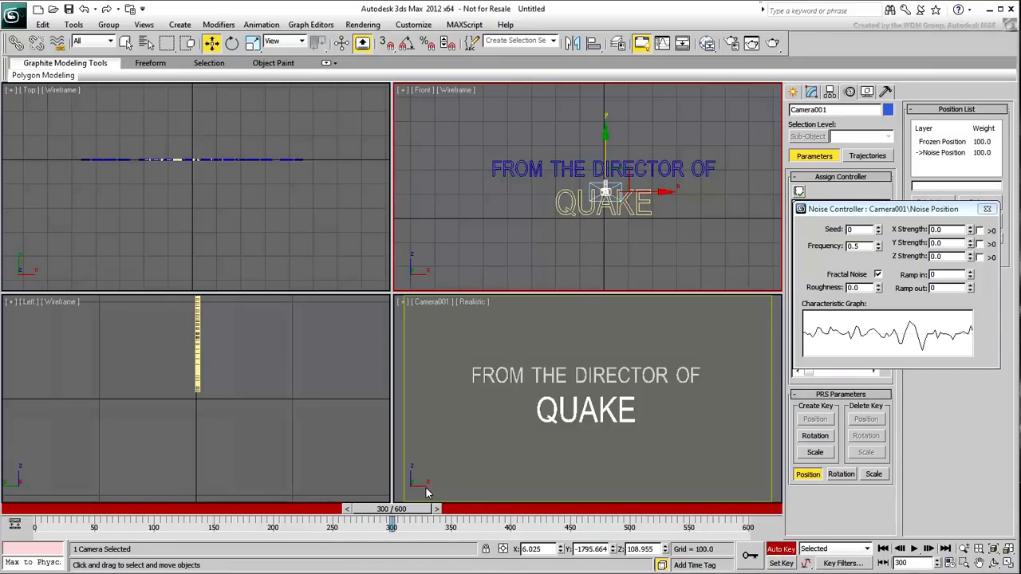
{"action": "double_click", "coordinate": [950, 228]}
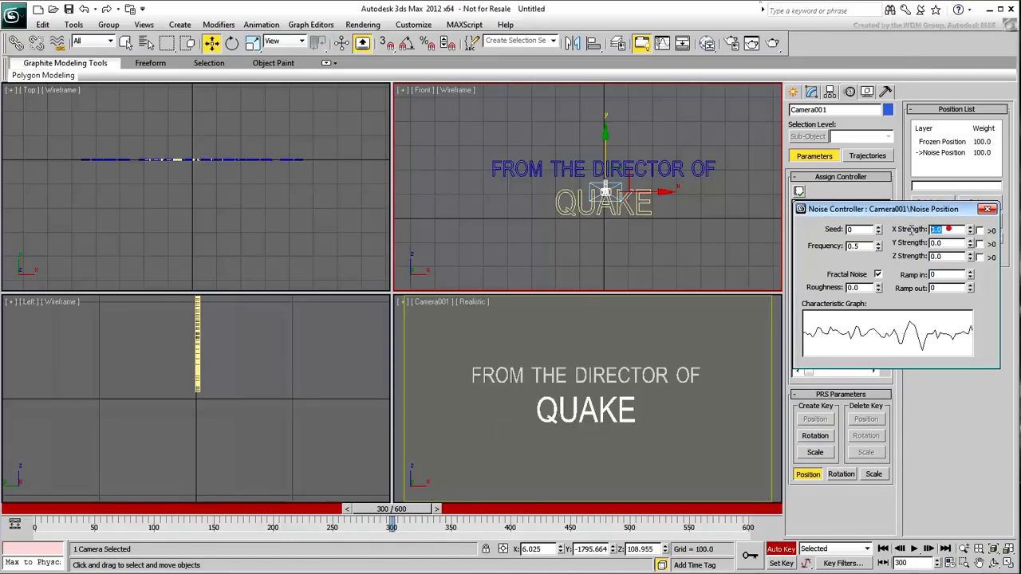
{"action": "type", "text": "20"}
{"action": "key", "text": "Tab"}
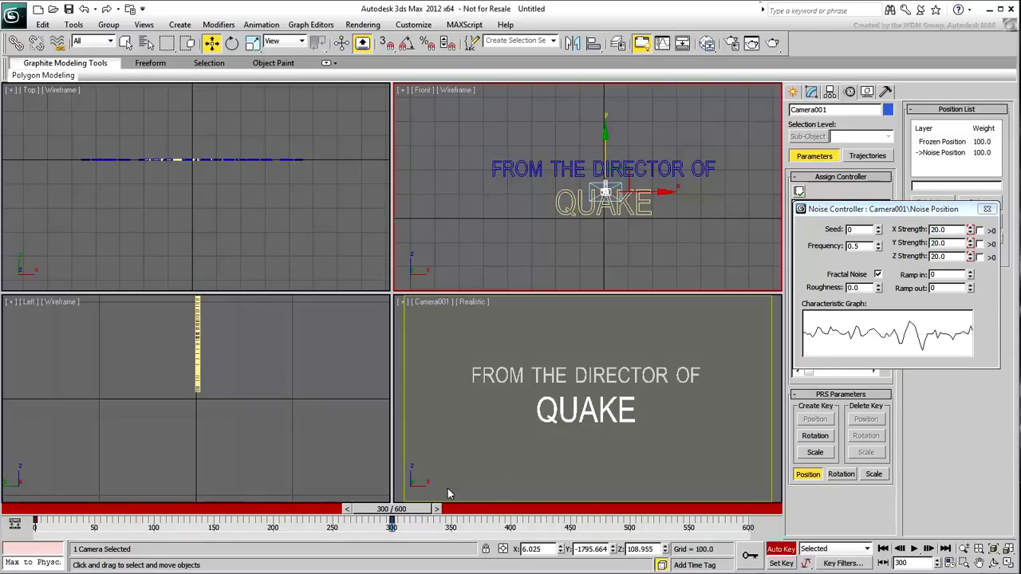
{"action": "left_click_drag", "start_coordinate": [391, 510], "coordinate": [211, 502]}
{"action": "key", "text": "w"}
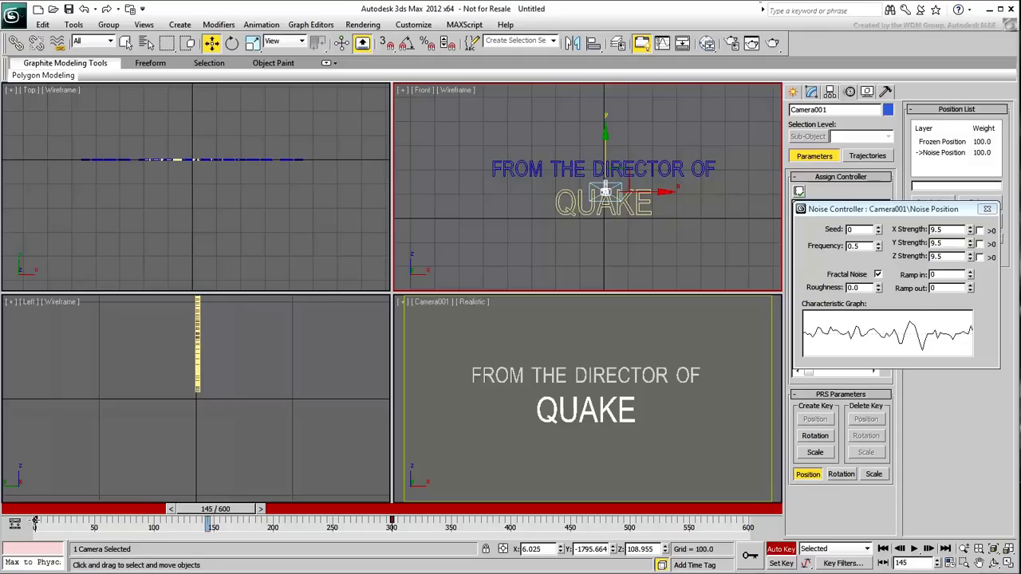
Move the first strength key to about frame 42, then key X, Y, Z strengths to 0 at frame 550
{"action": "left_click_drag", "start_coordinate": [35, 522], "coordinate": [663, 551]}
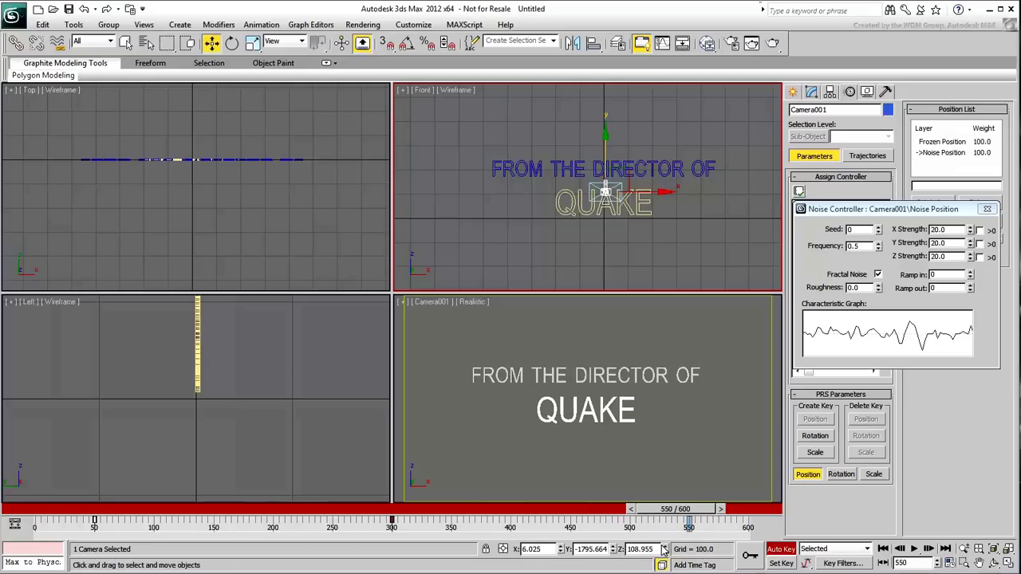
{"action": "left_click", "coordinate": [883, 237]}
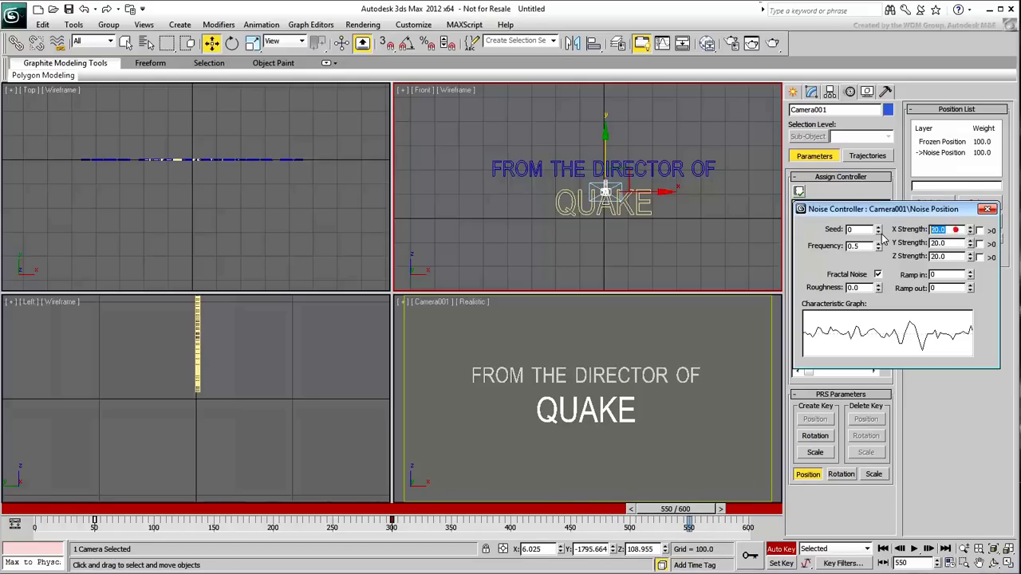
{"action": "type", "text": "0"}
{"action": "key", "text": "Tab"}
{"action": "type", "text": "0"}
{"action": "key", "text": "Tab"}
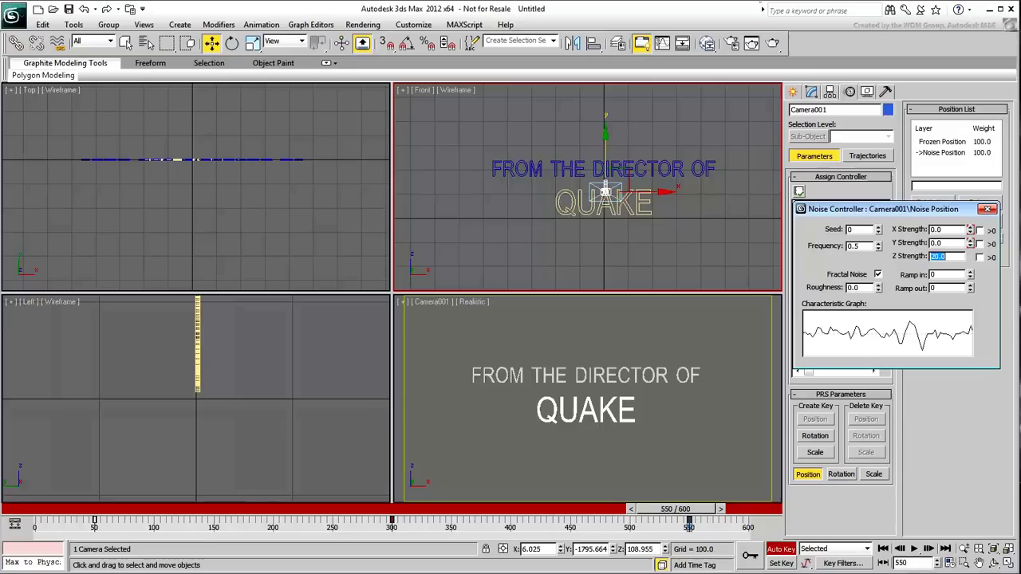
{"action": "type", "text": "0"}
{"action": "key", "text": "Return"}
{"action": "left_click_drag", "start_coordinate": [423, 510], "coordinate": [47, 508]}
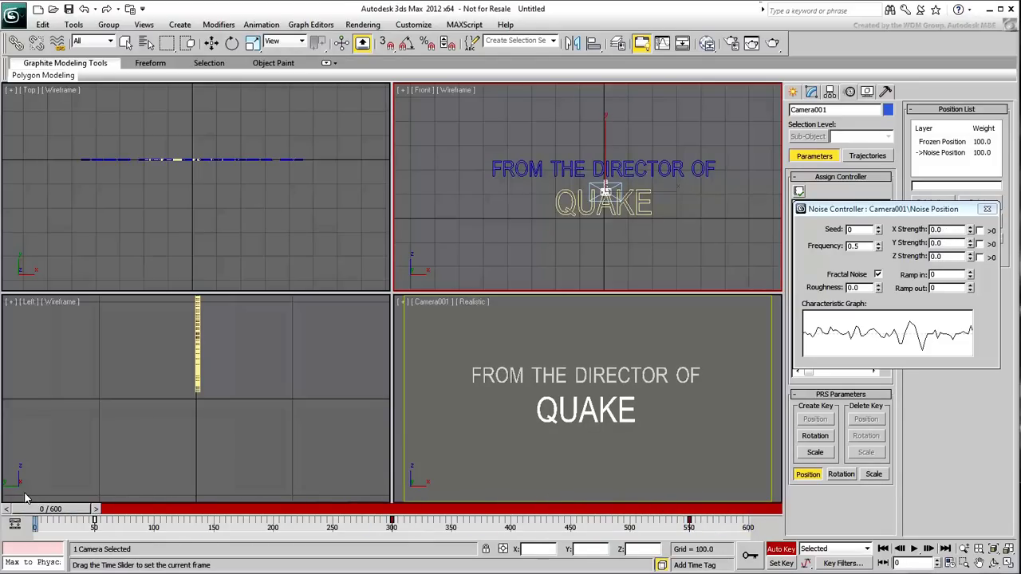
{"action": "key", "text": "w"}
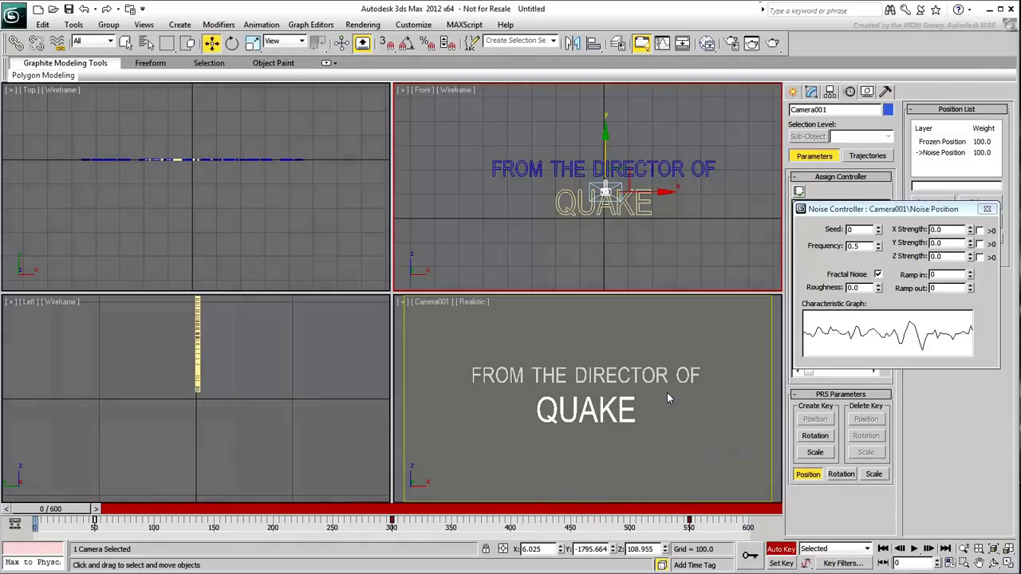
Open the Curve Editor from the quad menu and enlarge the curve graph area
{"action": "right_click", "coordinate": [566, 223]}
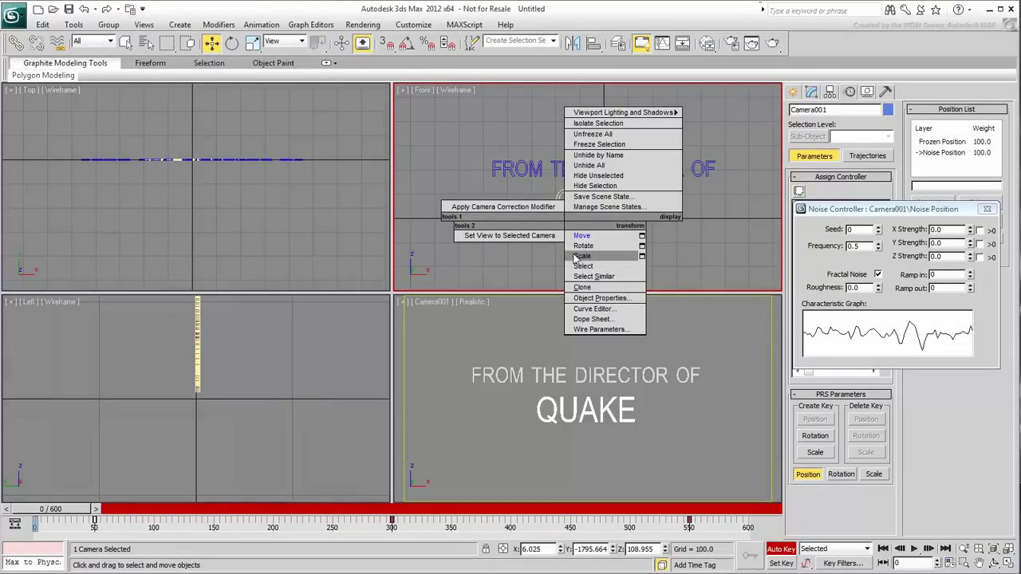
{"action": "left_click", "coordinate": [592, 308]}
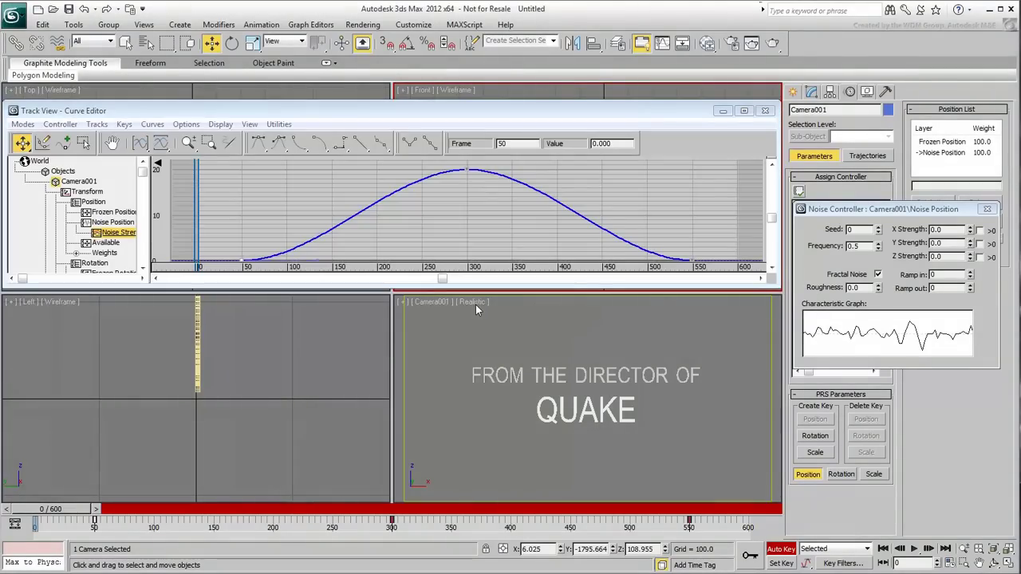
{"action": "left_click_drag", "start_coordinate": [352, 289], "coordinate": [351, 311]}
Lengthen the tangents of the starting key and the frame-550 key to ease the shake in and out
{"action": "left_click_drag", "start_coordinate": [211, 250], "coordinate": [716, 309]}
{"action": "left_click_drag", "start_coordinate": [317, 276], "coordinate": [375, 279]}
{"action": "left_click", "coordinate": [330, 280]}
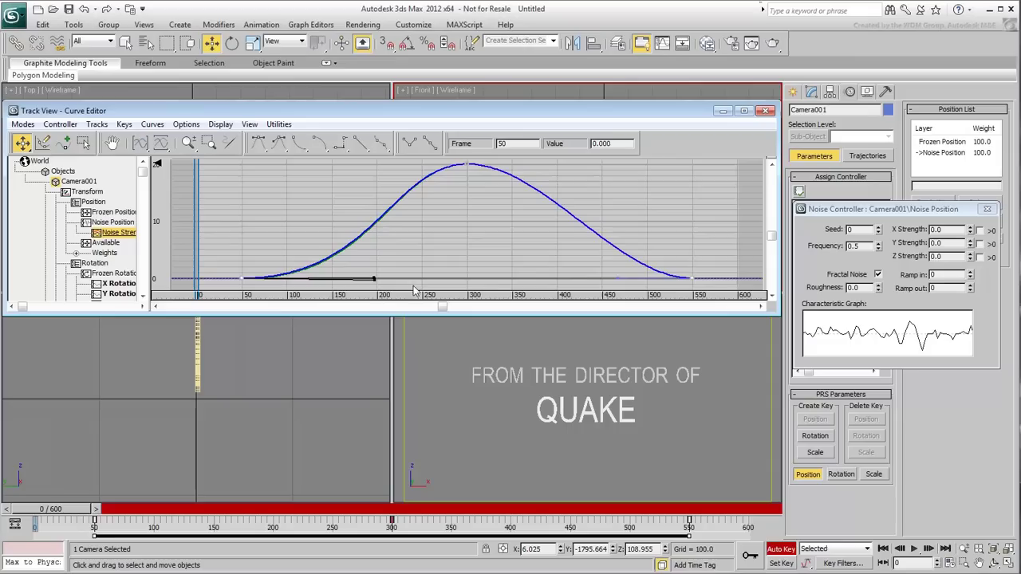
{"action": "left_click_drag", "start_coordinate": [717, 271], "coordinate": [675, 291]}
{"action": "left_click_drag", "start_coordinate": [616, 277], "coordinate": [578, 291]}
Stretch both tangents of the frame-300 peak key to round the top of the curve
{"action": "left_click_drag", "start_coordinate": [442, 165], "coordinate": [444, 165]}
{"action": "left_click_drag", "start_coordinate": [539, 164], "coordinate": [569, 169]}
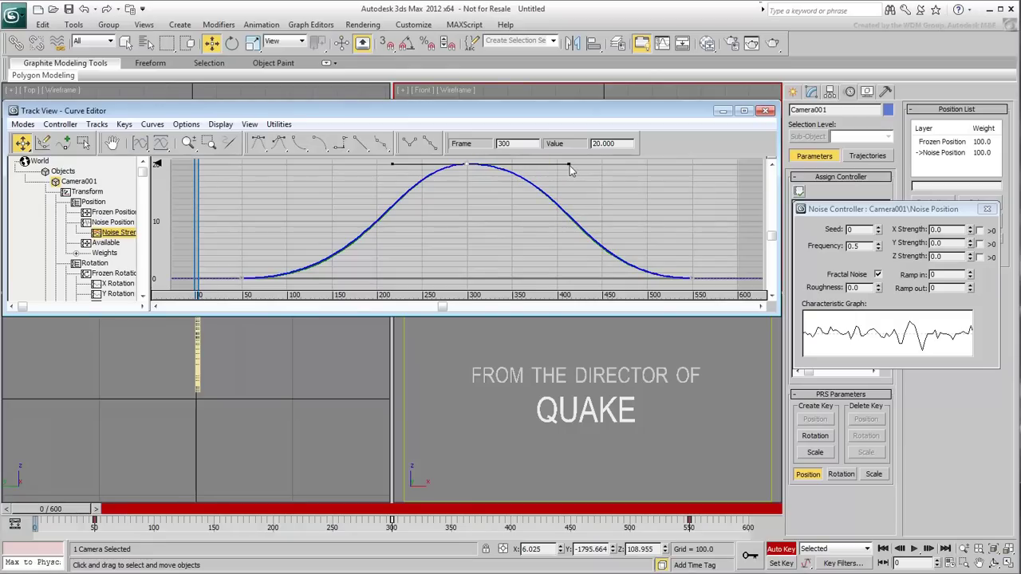
{"action": "left_click_drag", "start_coordinate": [391, 170], "coordinate": [368, 173]}
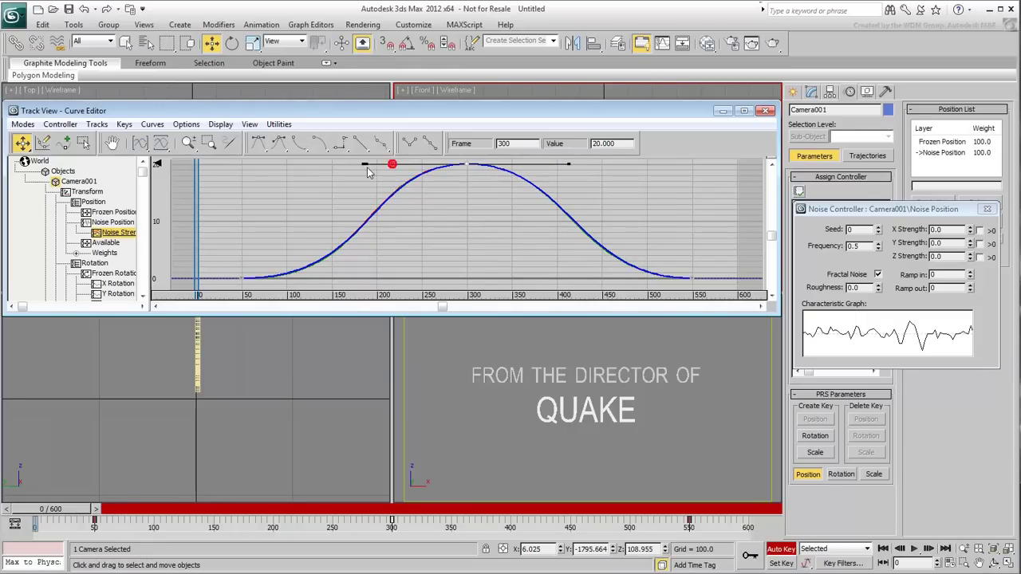
Close Track View, turn off Auto Key, and play the animation in the maximized Camera001 view
{"action": "left_click", "coordinate": [767, 110]}
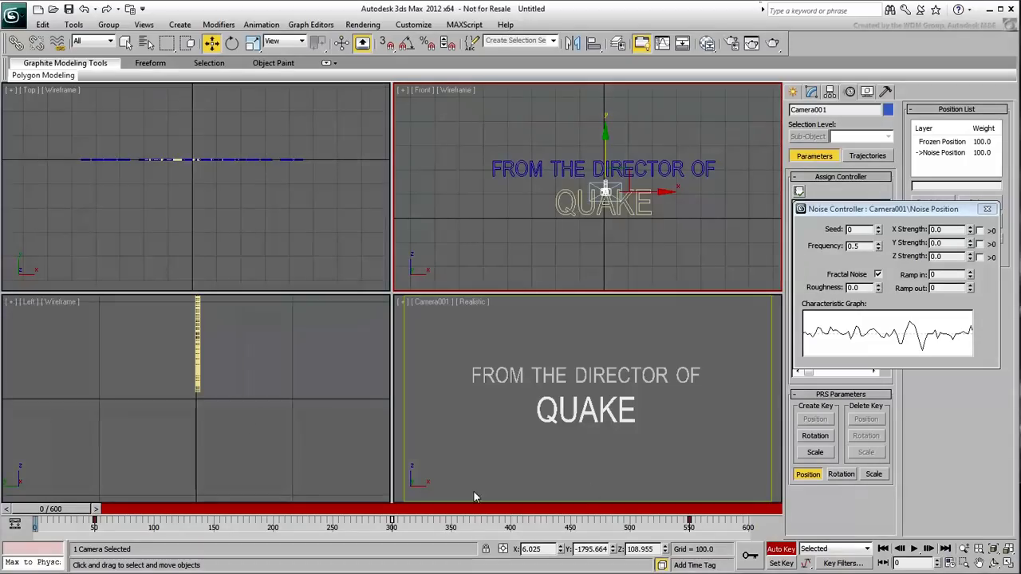
{"action": "left_click", "coordinate": [780, 549]}
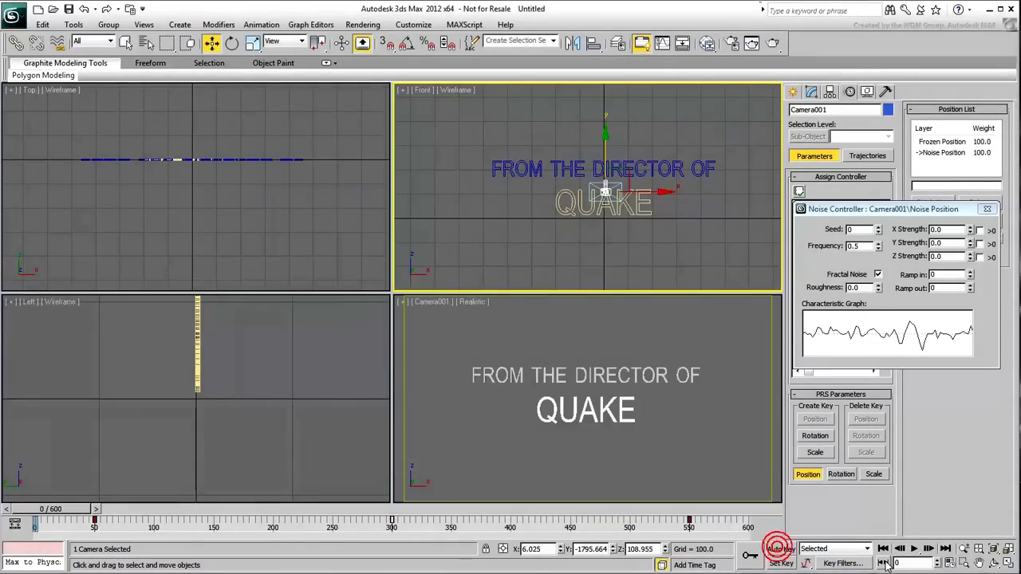
{"action": "right_click", "coordinate": [724, 483]}
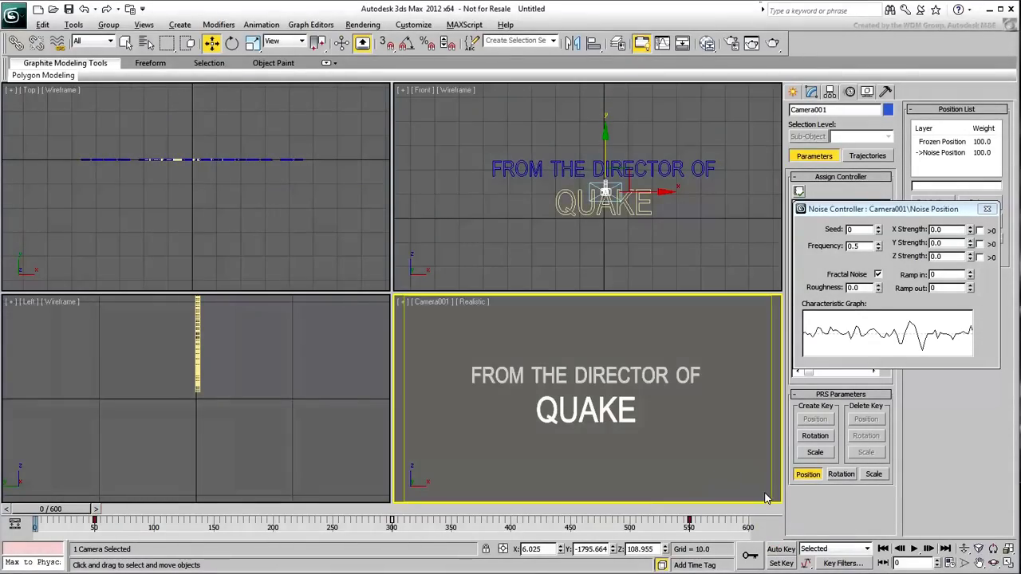
{"action": "key", "text": "alt+w"}
{"action": "key", "text": "slash"}
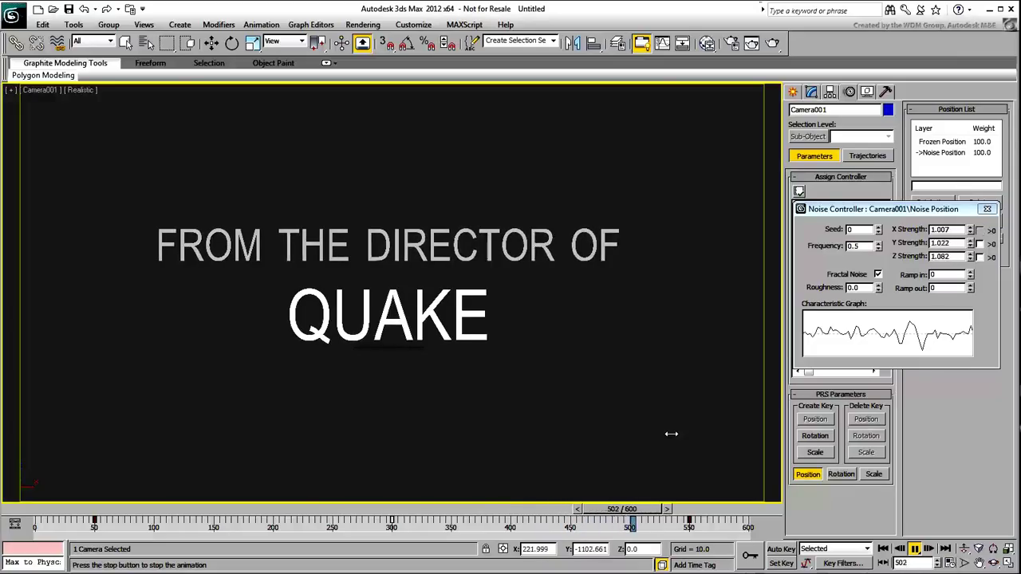
Stop playback, return to frame 0, and close the Noise Controller settings
{"action": "left_click", "coordinate": [916, 552]}
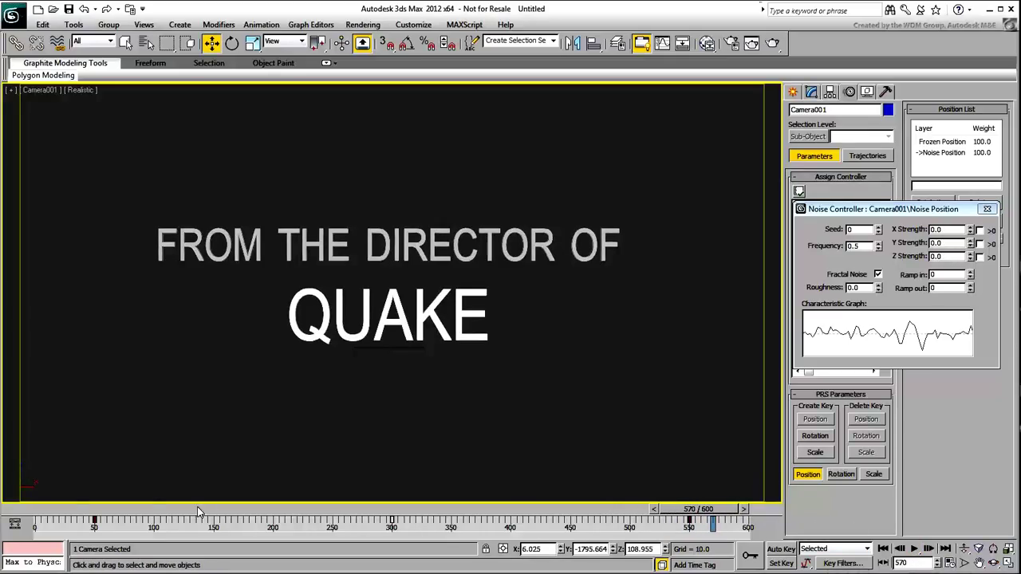
{"action": "left_click", "coordinate": [32, 509]}
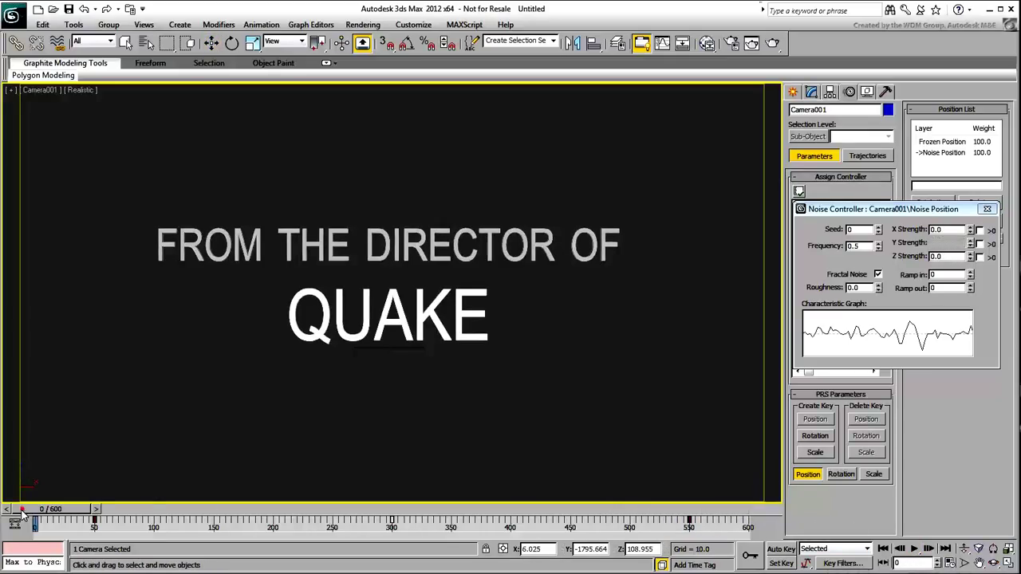
{"action": "left_click", "coordinate": [986, 209]}
Rename the Noise Position layer in the Position List to 'Quake Effect'
{"action": "left_click", "coordinate": [939, 154]}
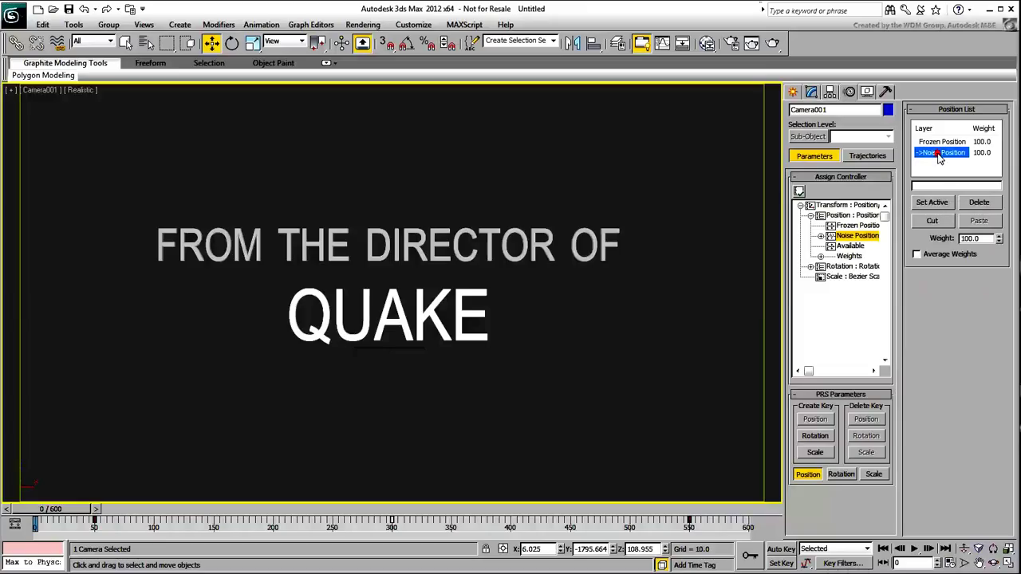
{"action": "left_click", "coordinate": [940, 187]}
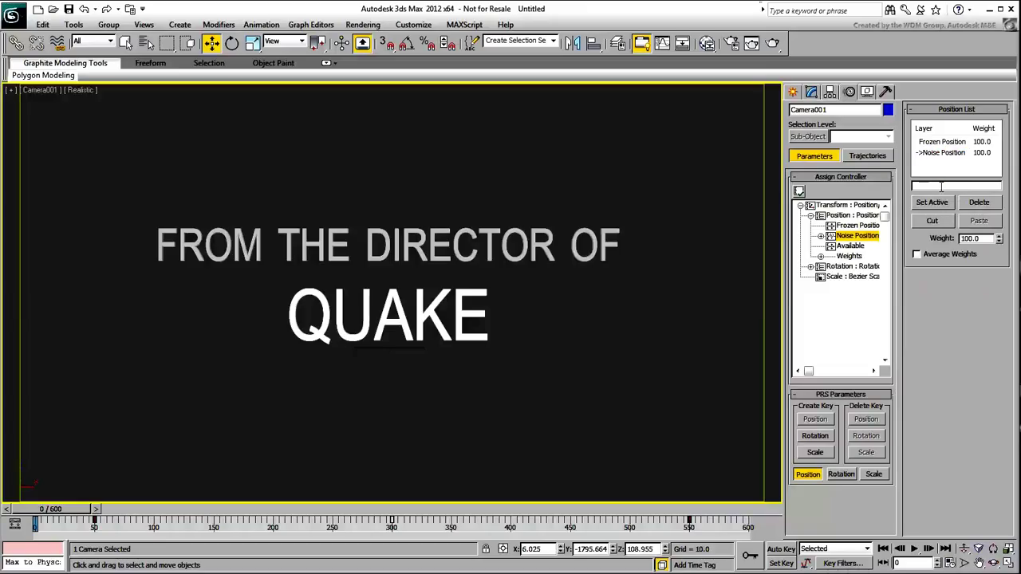
{"action": "type", "text": "Quake Effect"}
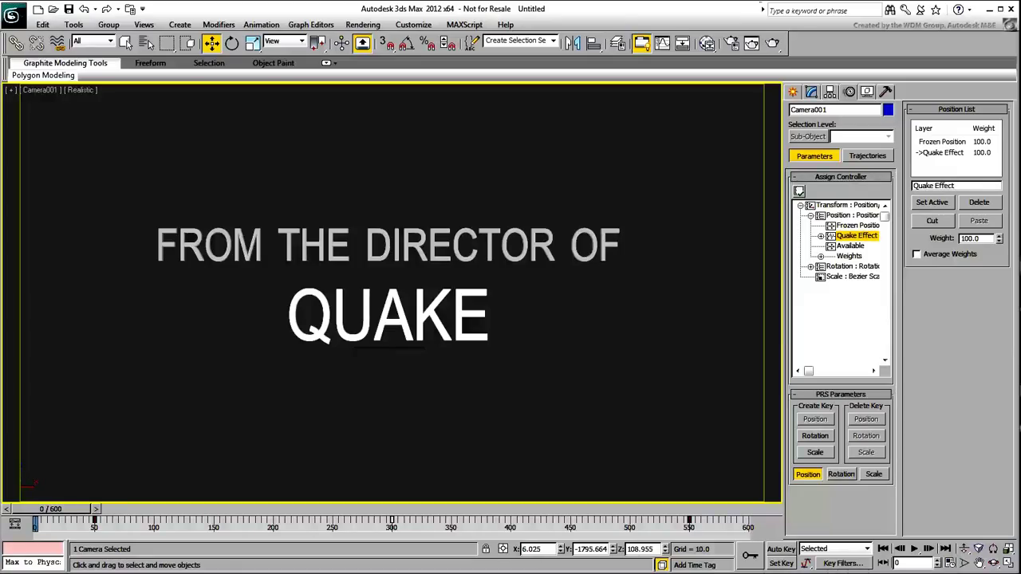
{"action": "key", "text": "Return"}
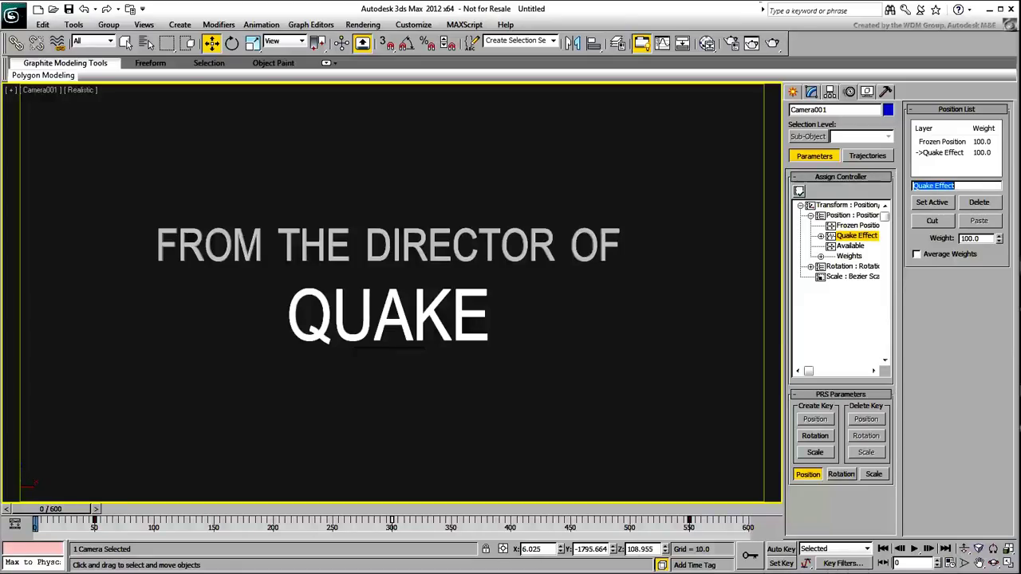